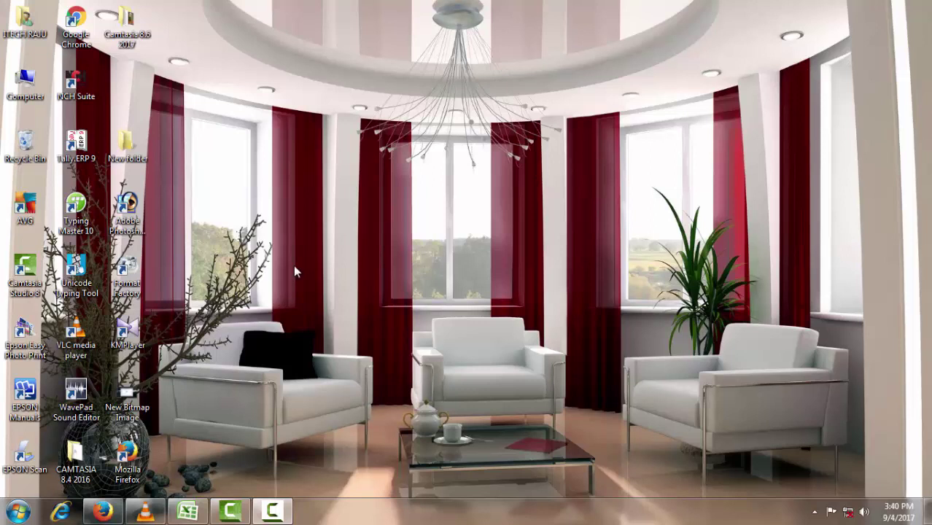
# - Bring Firefox forward from the taskbar to show the YouTube channel's Videos page
pyautogui.click(113, 516)
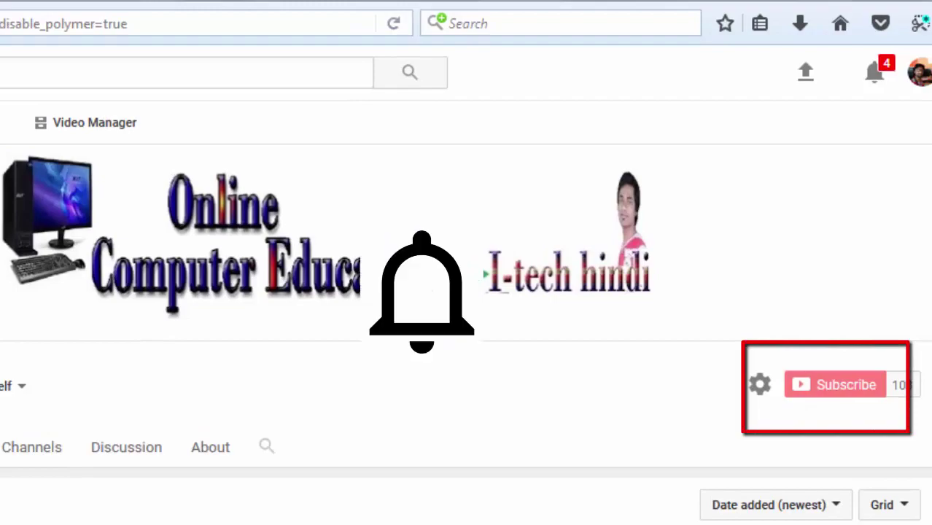
# - Scroll down through the channel's uploaded videos and back up
pyautogui.scroll(-3, 814, 357)
pyautogui.scroll(-3, 825, 386)
pyautogui.scroll(-2, 825, 386)
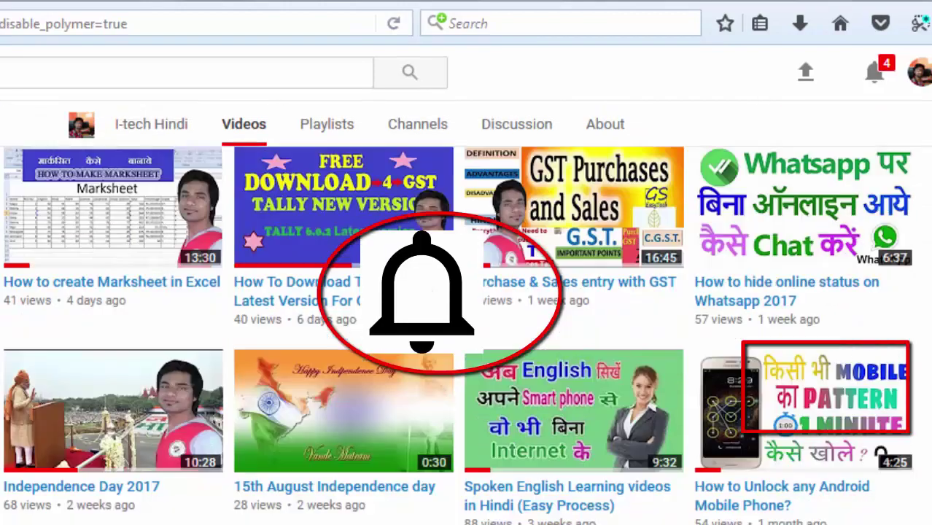
pyautogui.scroll(5, 602, 260)
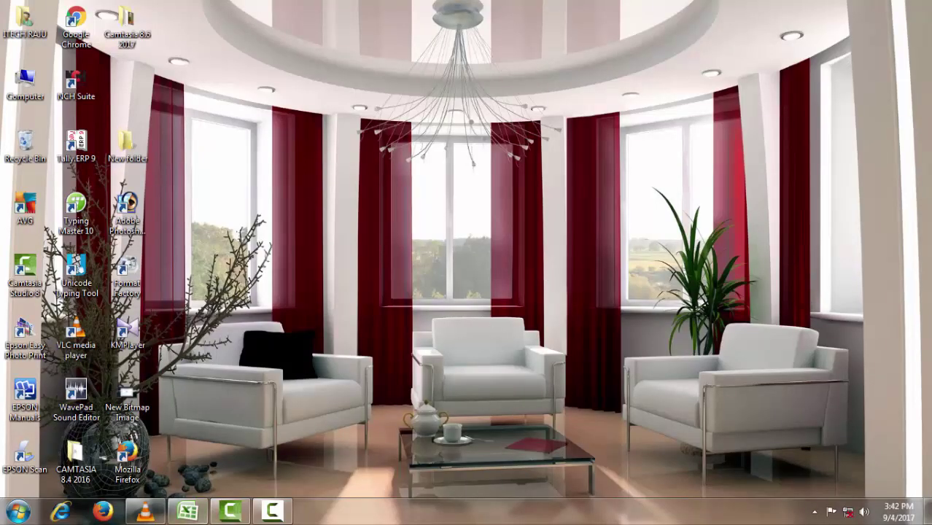
# - Bring up the Excel window with the SALARY-SHEET workbook
pyautogui.click(188, 510)
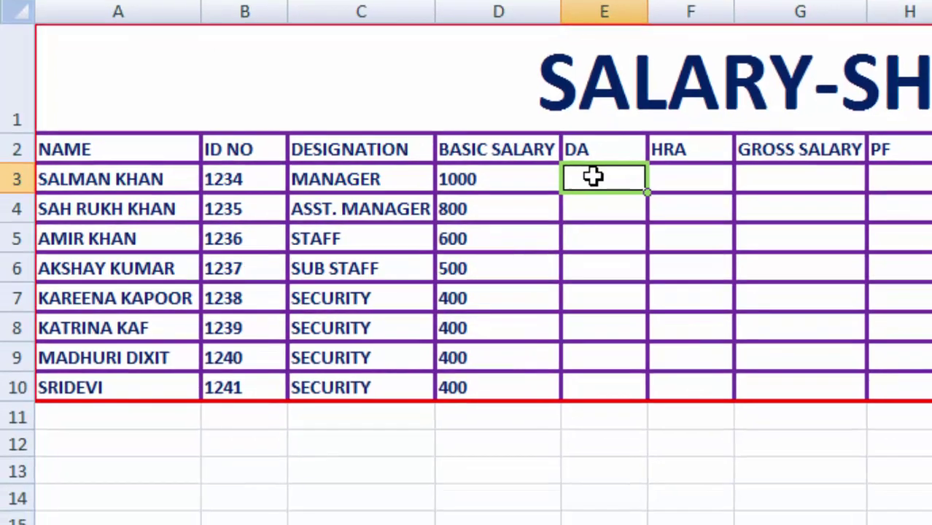
# - Enter =(D3*15%) in E3 so the first employee's DA shows 150
pyautogui.write('=')
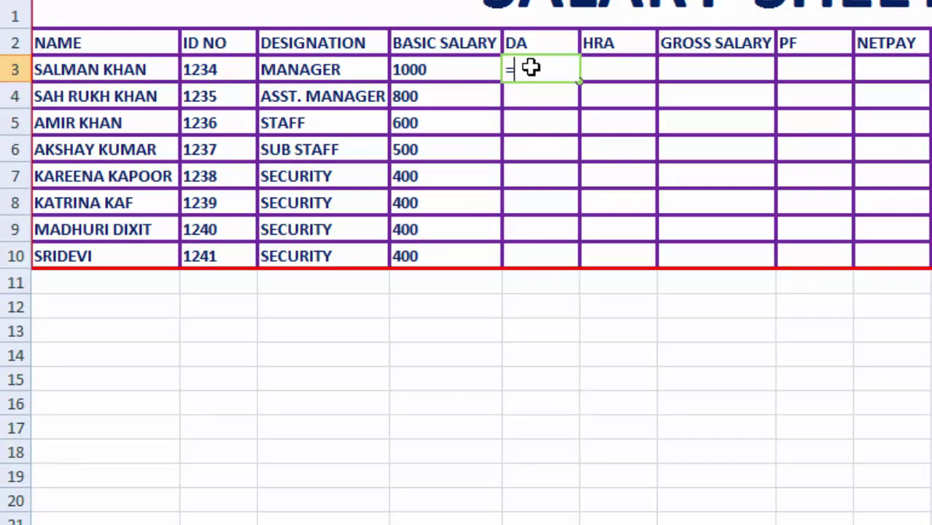
pyautogui.write('(')
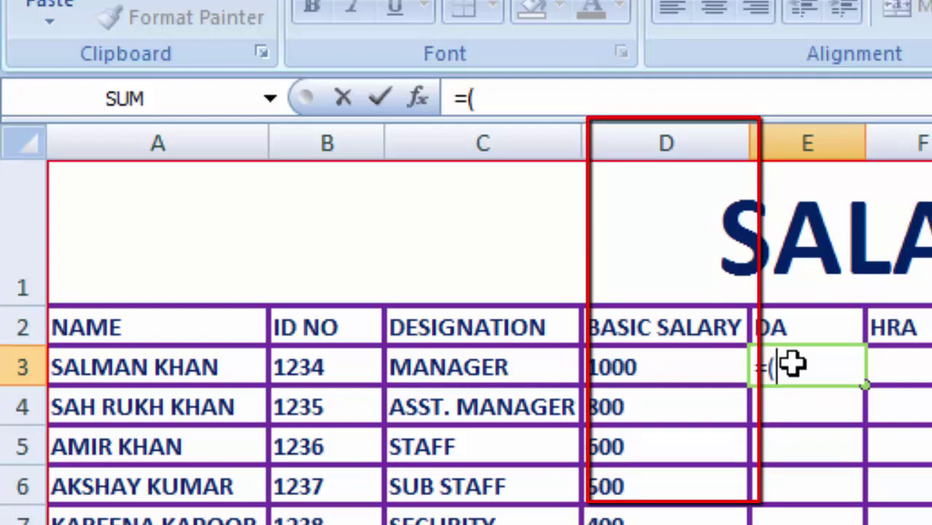
pyautogui.write('d')
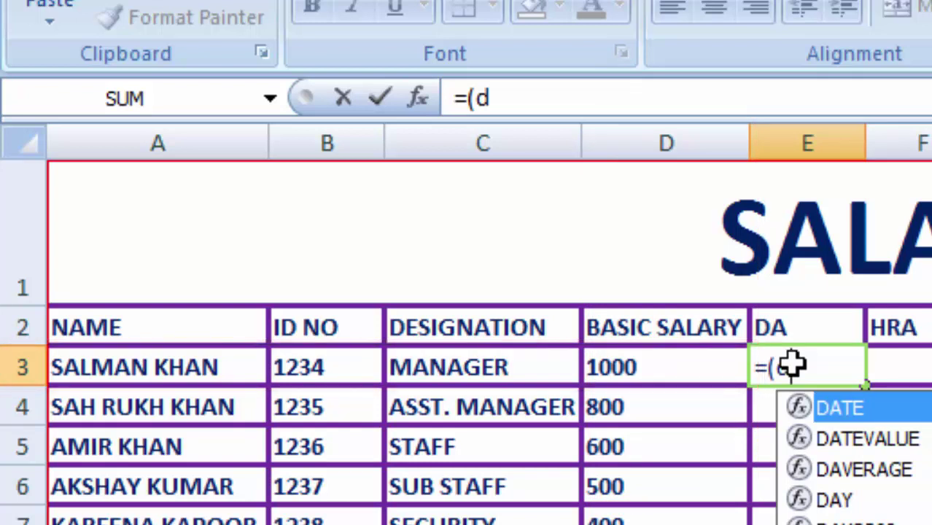
pyautogui.write('3')
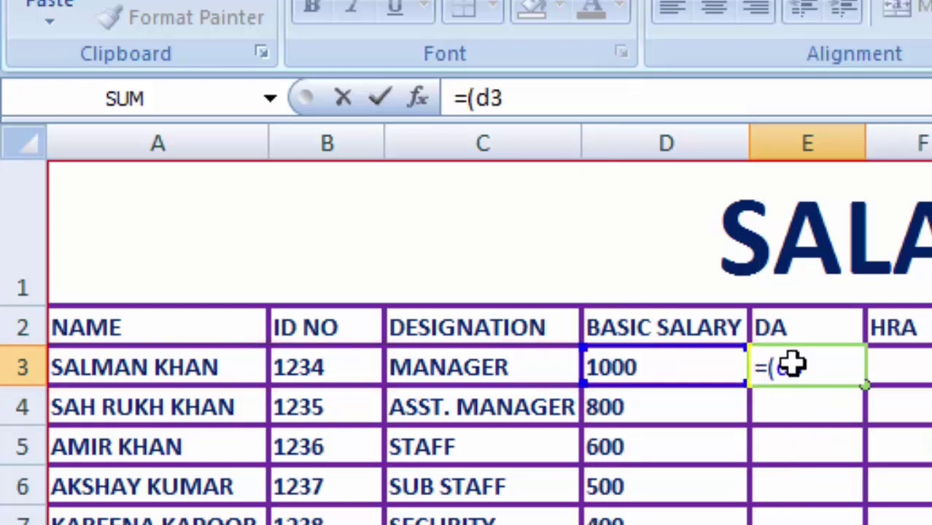
pyautogui.write('8')
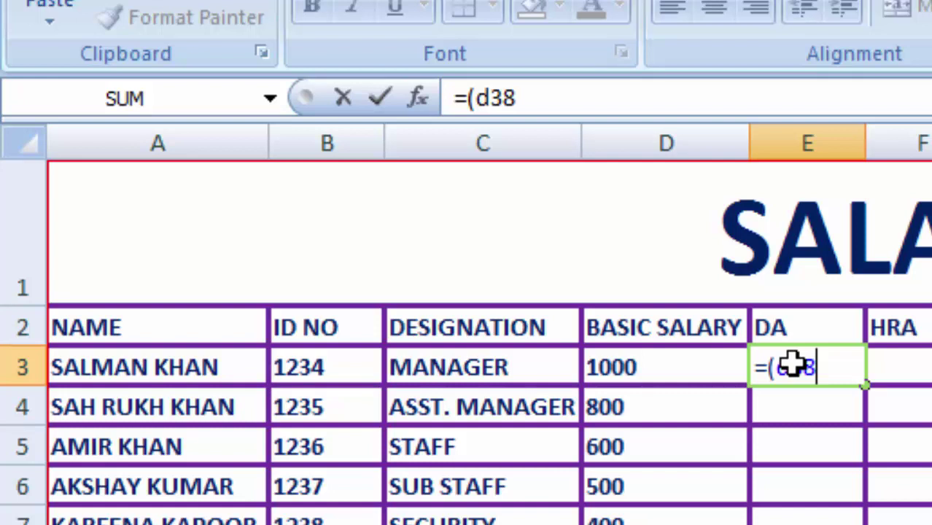
pyautogui.press('BackSpace')
pyautogui.write('*')
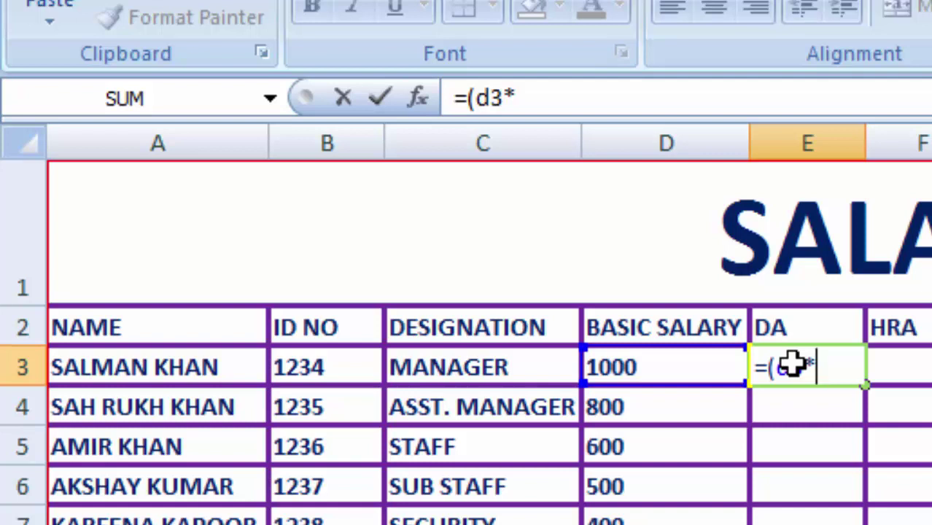
pyautogui.write('15')
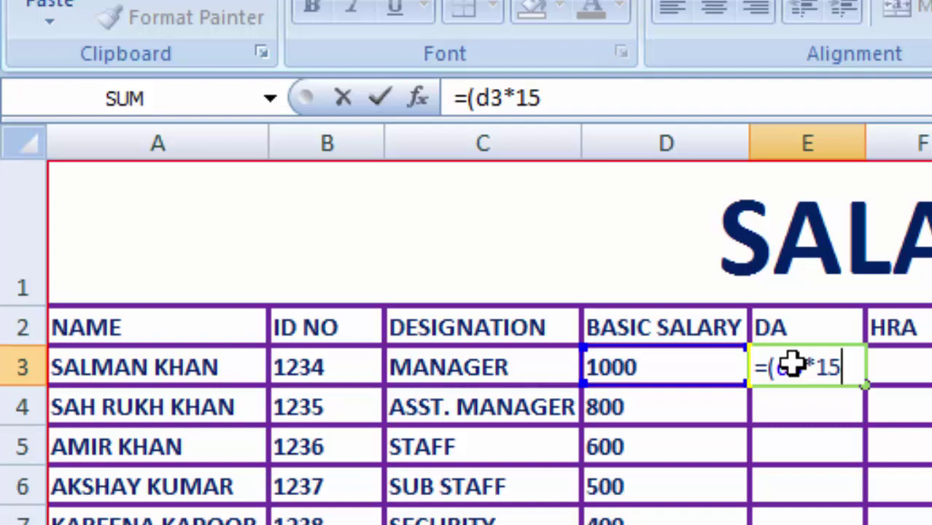
pyautogui.write('%')
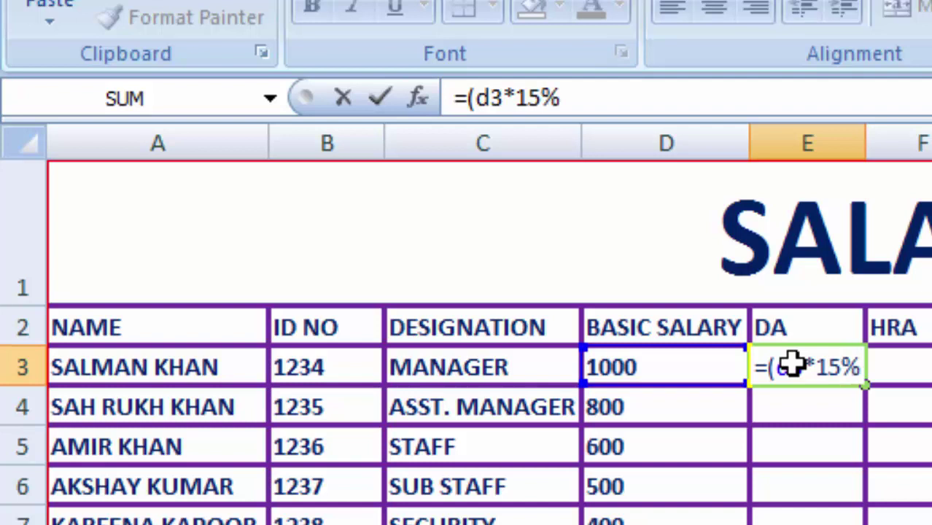
pyautogui.write(')')
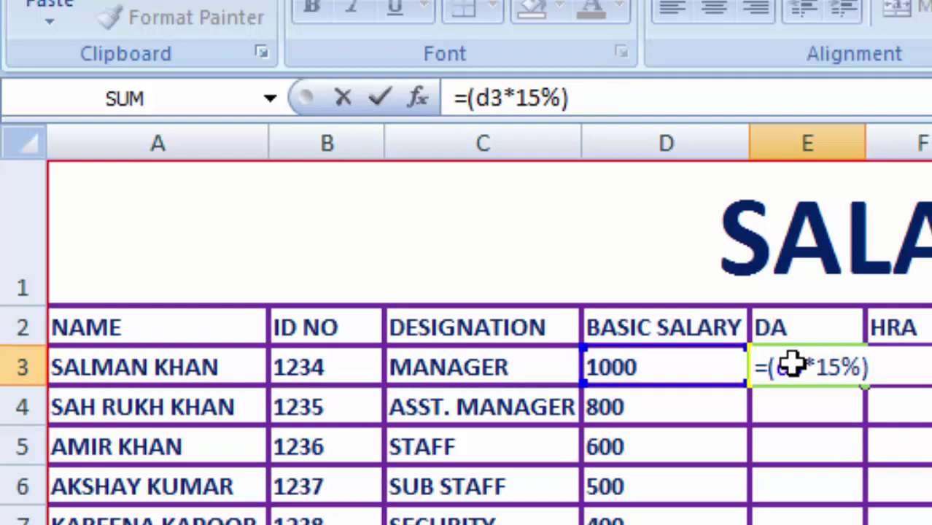
pyautogui.press('Return')
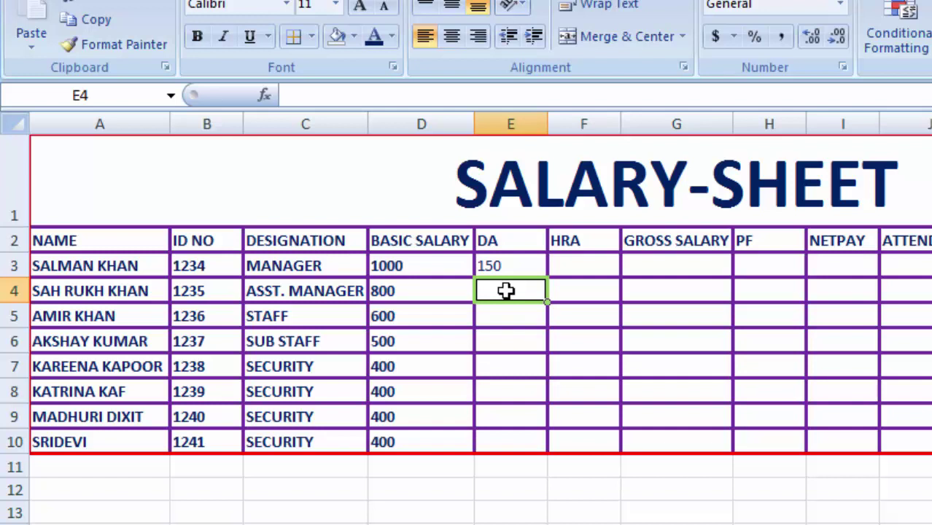
# - Enter =(D4*15%) in E4 and fill the DA formula down to E10
pyautogui.write('=')
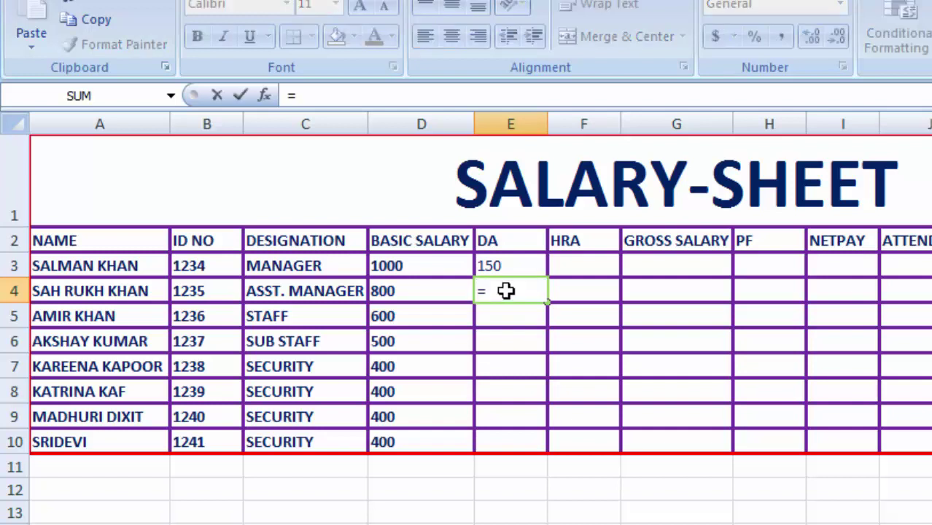
pyautogui.write('(')
pyautogui.write('d')
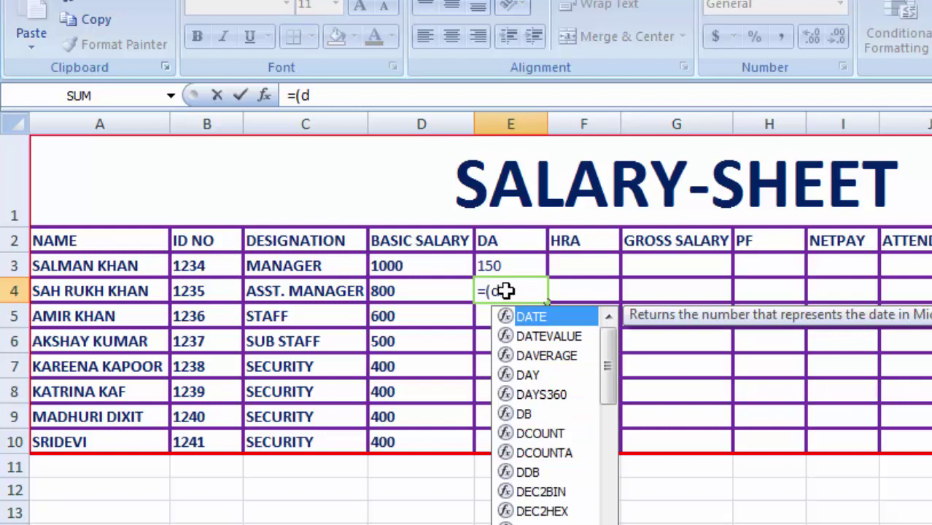
pyautogui.write('4')
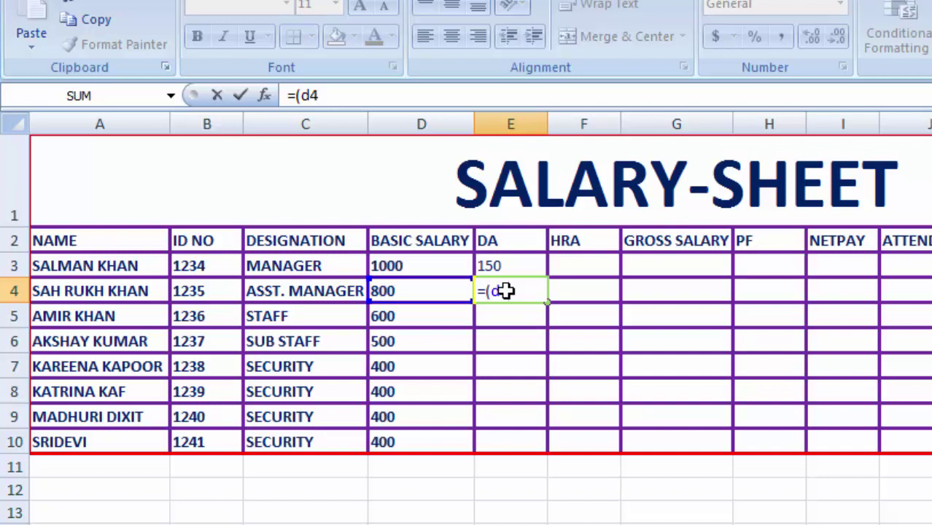
pyautogui.write('*')
pyautogui.write('15')
pyautogui.write('%')
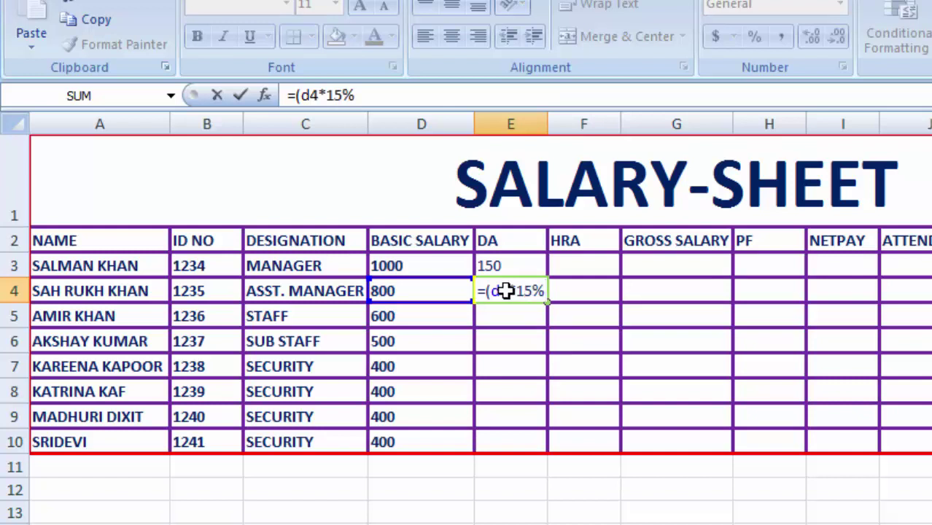
pyautogui.write(')')
pyautogui.hotkey('ctrl', 'Return')
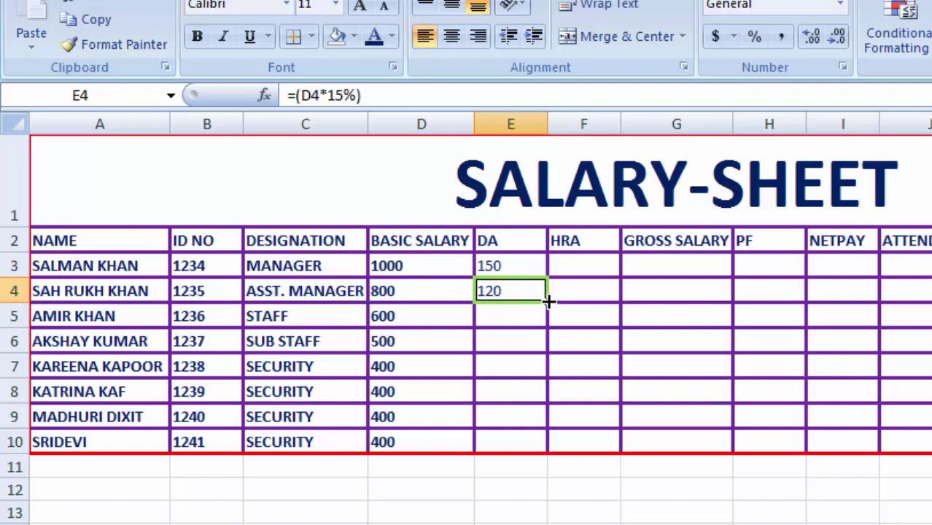
pyautogui.moveTo(547, 305); pyautogui.dragTo(543, 444)
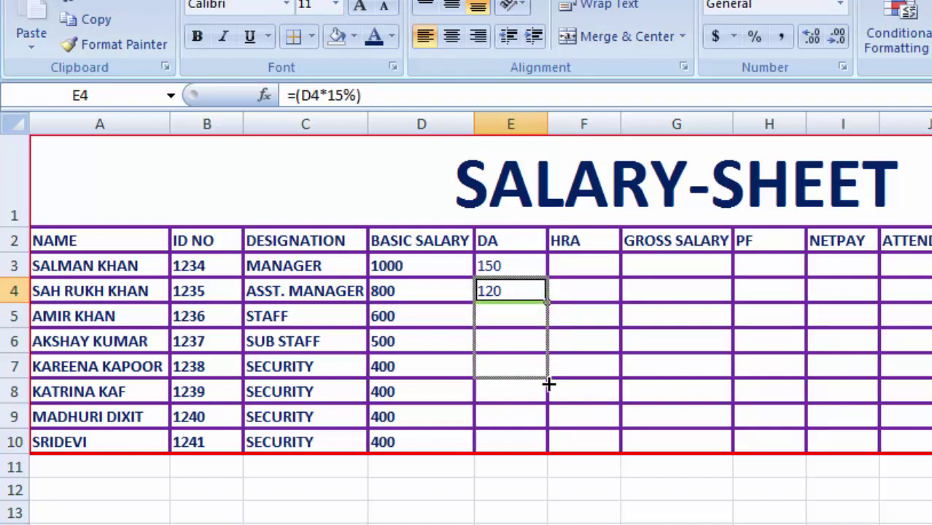
pyautogui.click(576, 264)
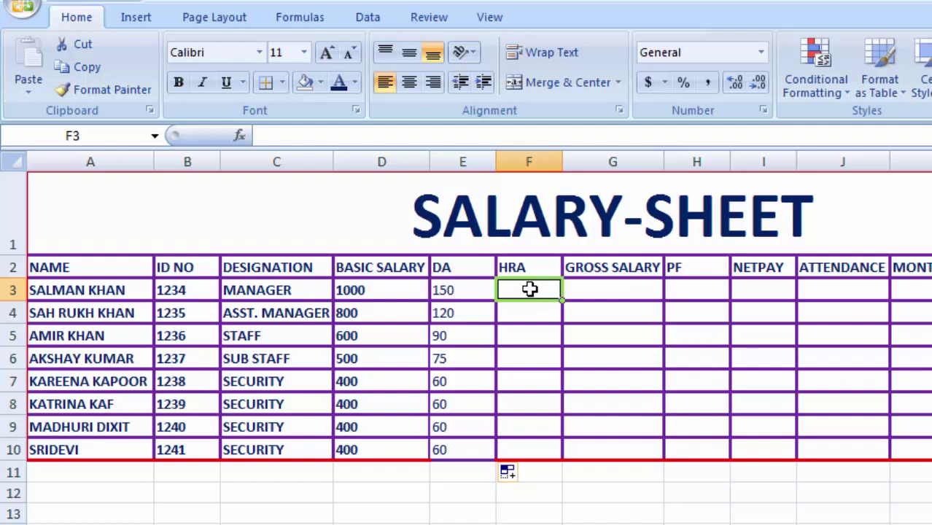
# - Enter =(D3*10%) in F3 for the first employee's HRA of 100
pyautogui.write('=(d')
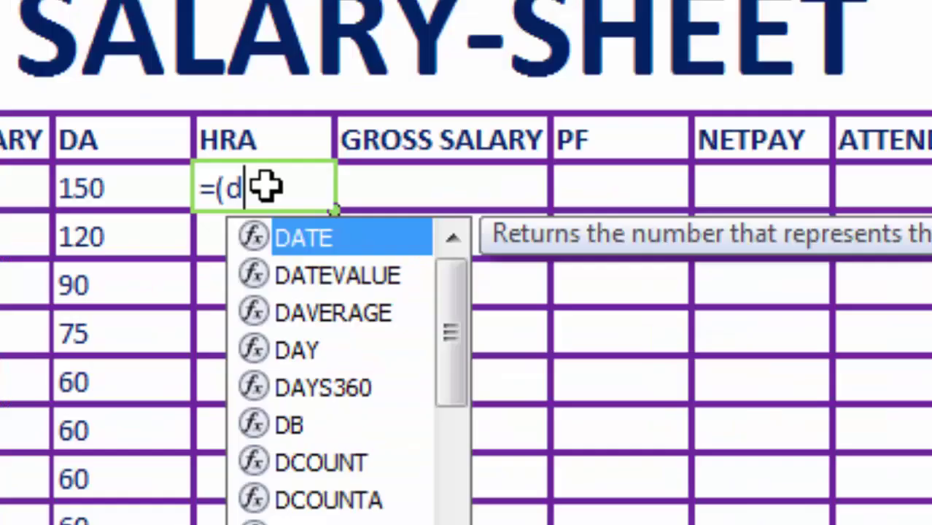
pyautogui.press('BackSpace')
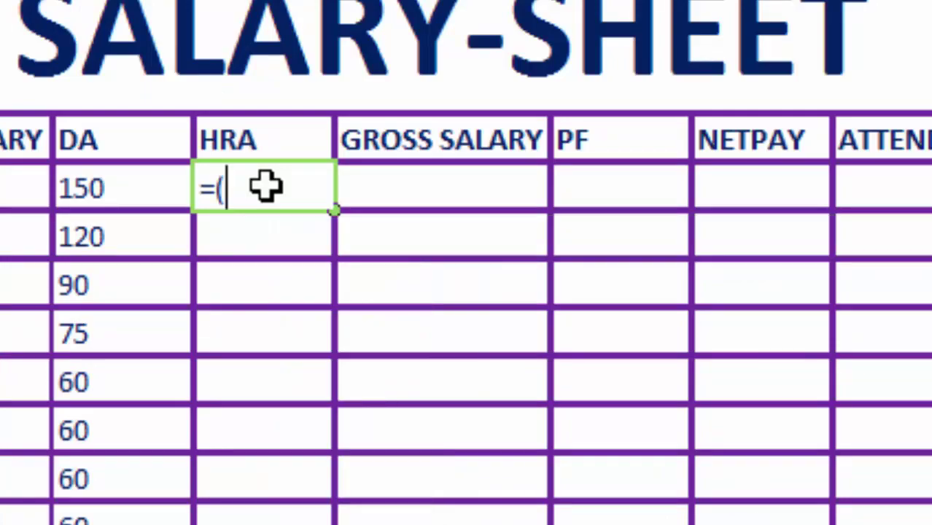
pyautogui.write('d')
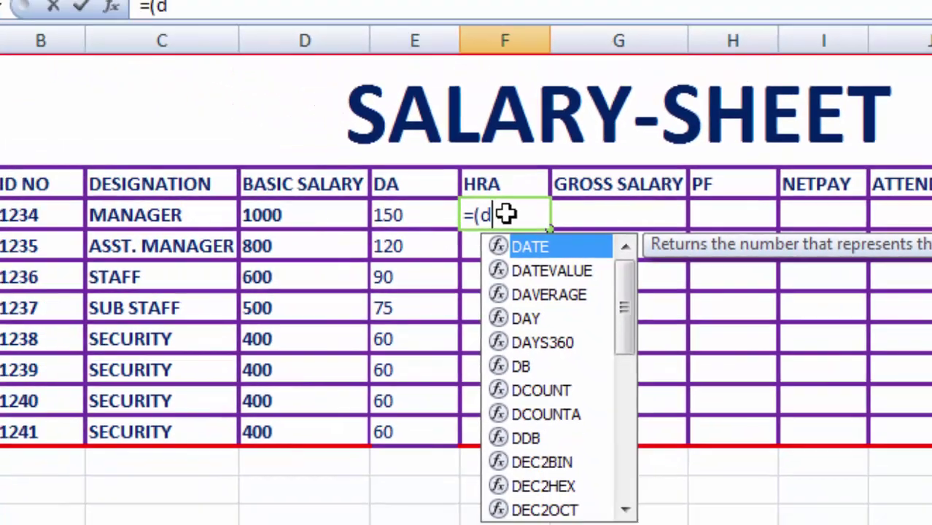
pyautogui.write('3')
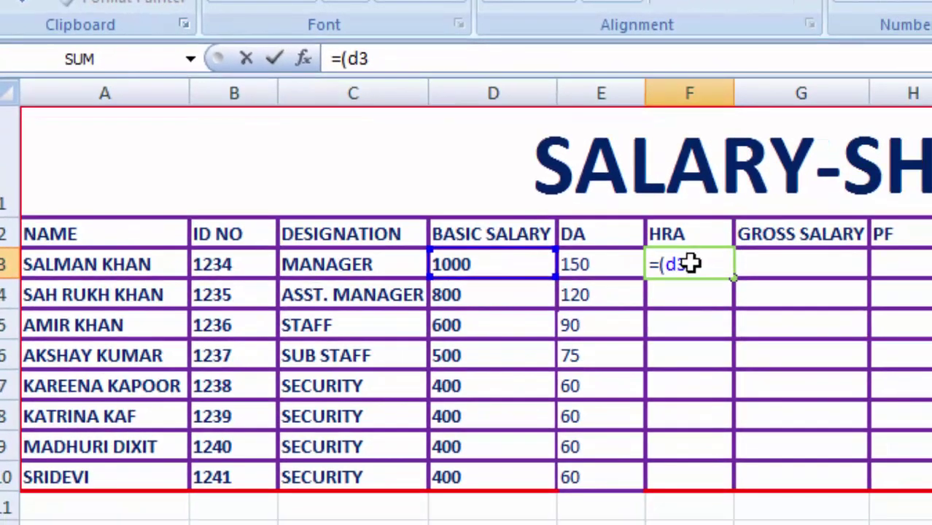
pyautogui.write('8')
pyautogui.press('BackSpace')
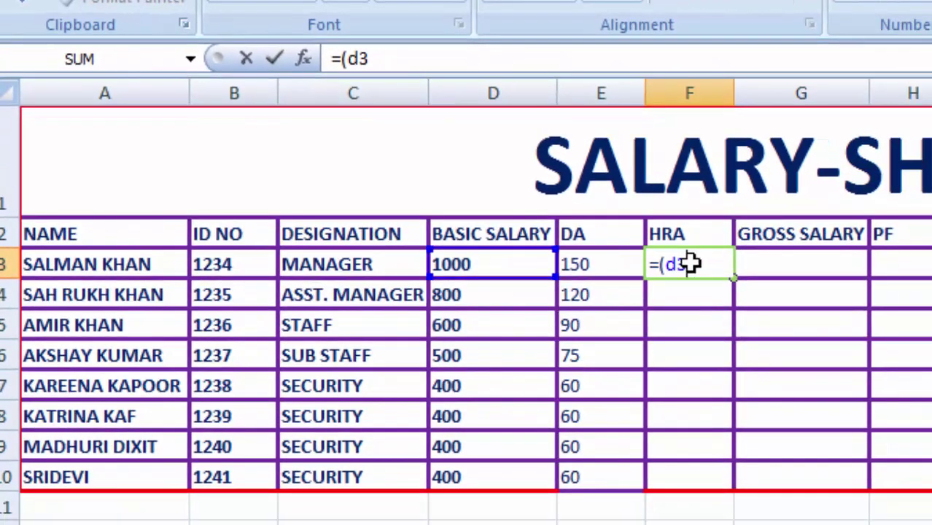
pyautogui.write('*')
pyautogui.write('1')
pyautogui.write('0')
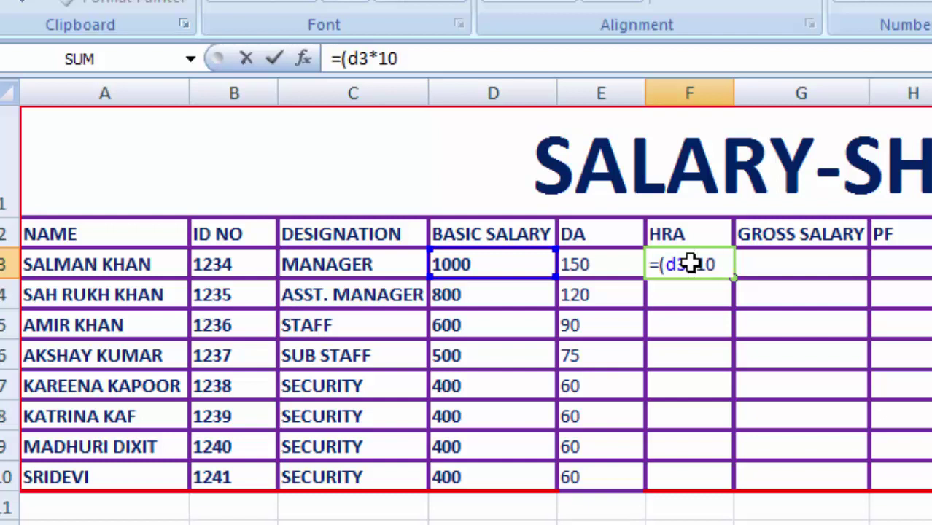
pyautogui.write('%)')
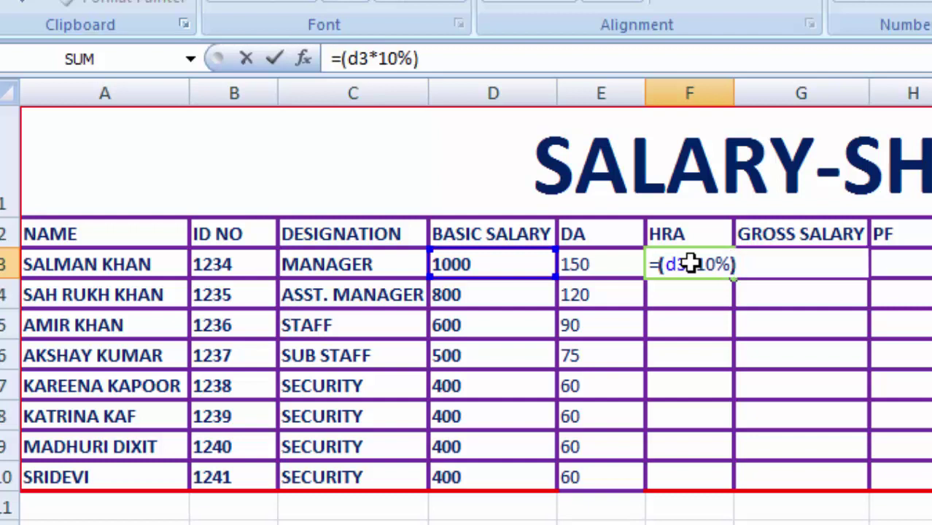
pyautogui.press('Return')
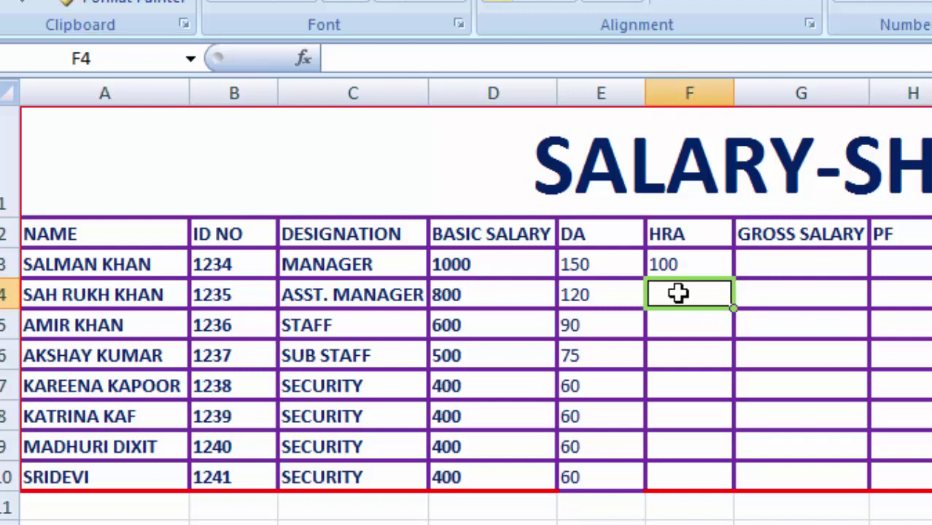
# - Enter =(D4*10%) in F4 and fill the HRA formula down to F10
pyautogui.write('=(')
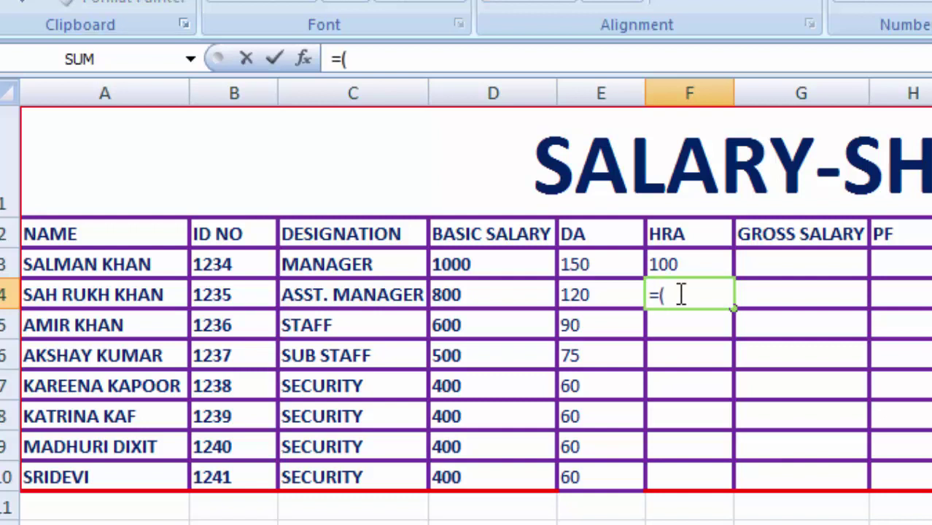
pyautogui.write('d4')
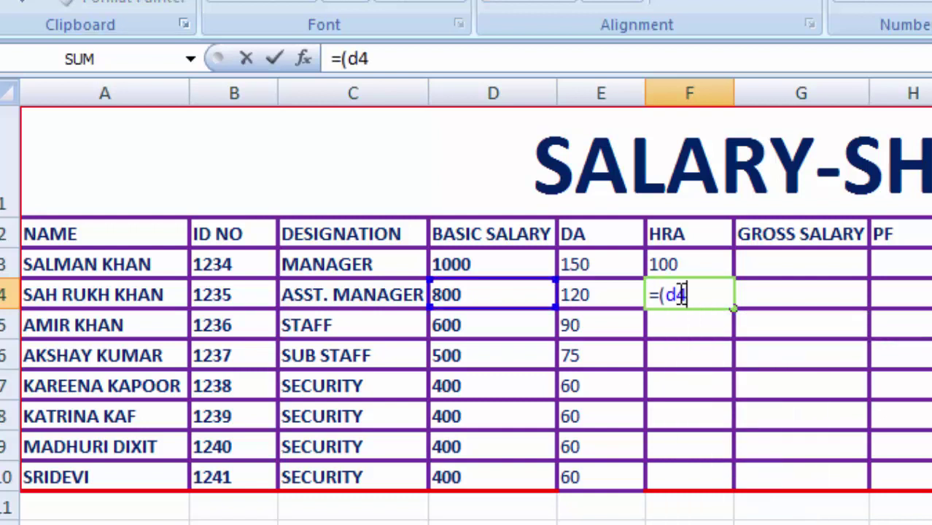
pyautogui.write('*')
pyautogui.write('10')
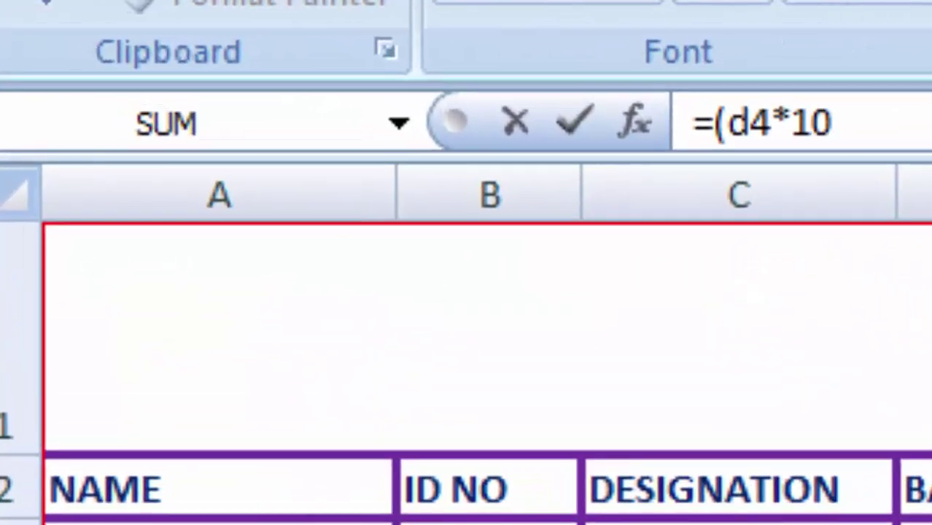
pyautogui.write('%')
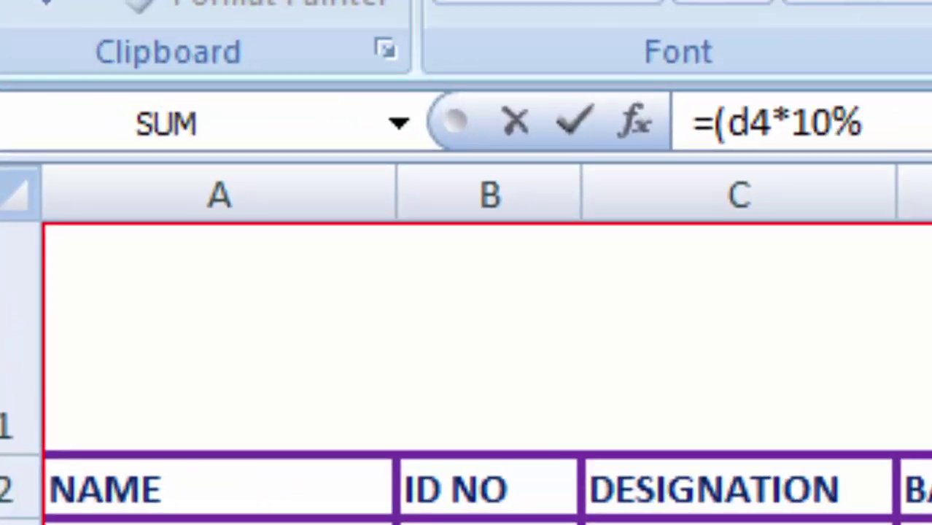
pyautogui.write(')')
pyautogui.press('Return')
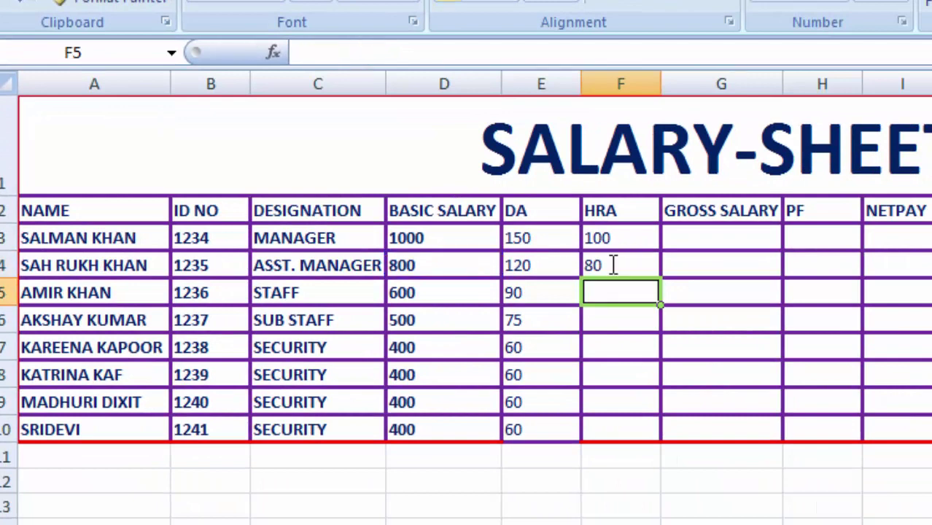
pyautogui.click(612, 264)
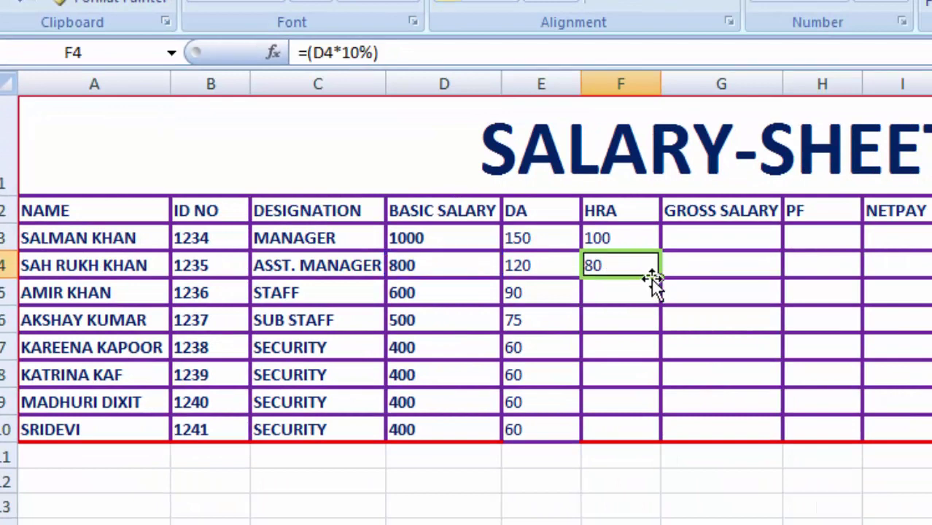
pyautogui.moveTo(661, 276)
pyautogui.mouseDown()
pyautogui.moveTo(666, 422)
pyautogui.moveTo(658, 440)
pyautogui.mouseUp()
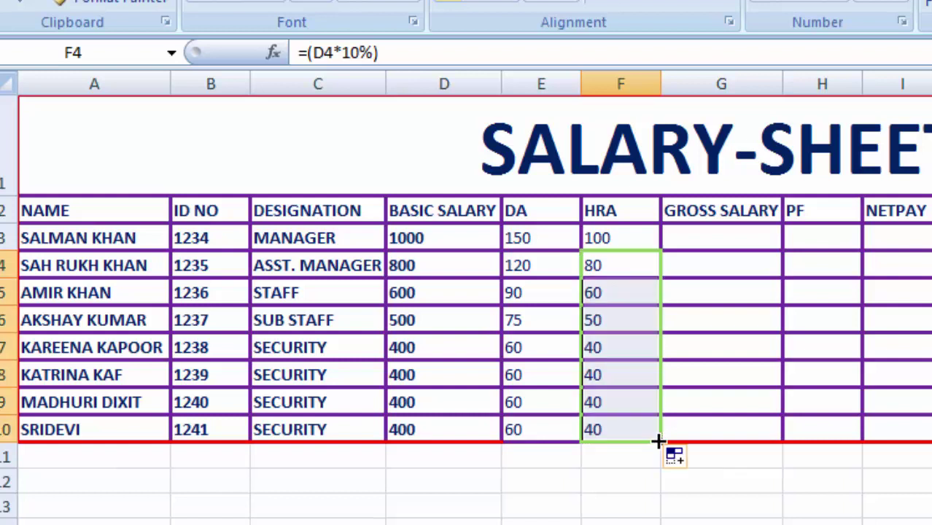
pyautogui.click(717, 235)
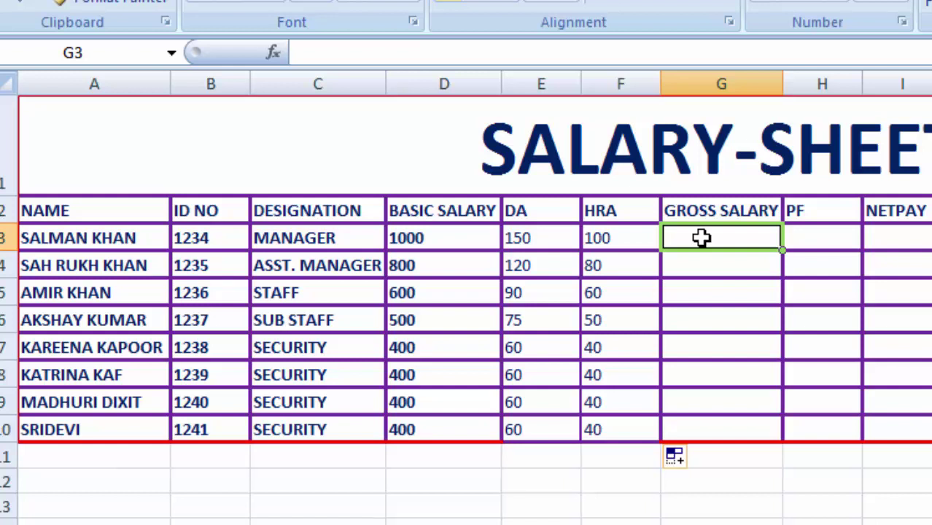
# - Enter =SUM(D3:F3) in G3 and fill the gross salary down to G10
pyautogui.write('=')
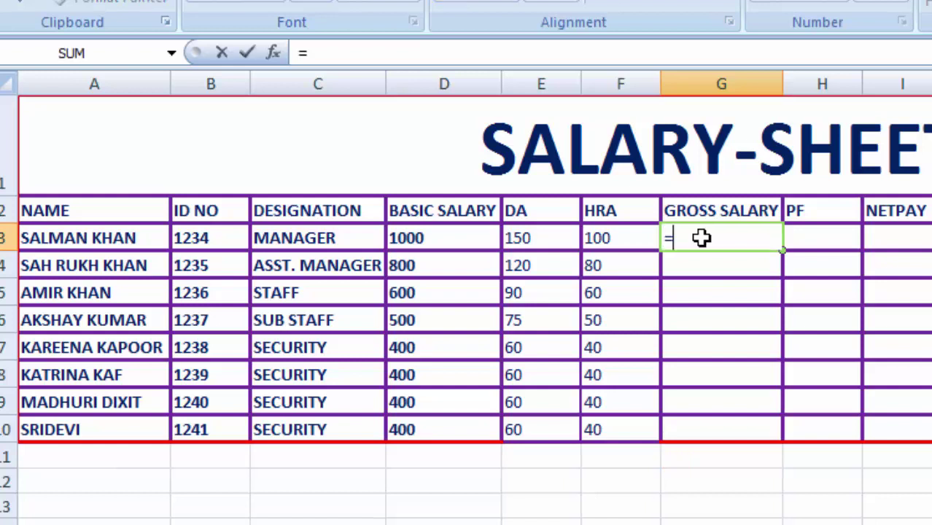
pyautogui.write('su')
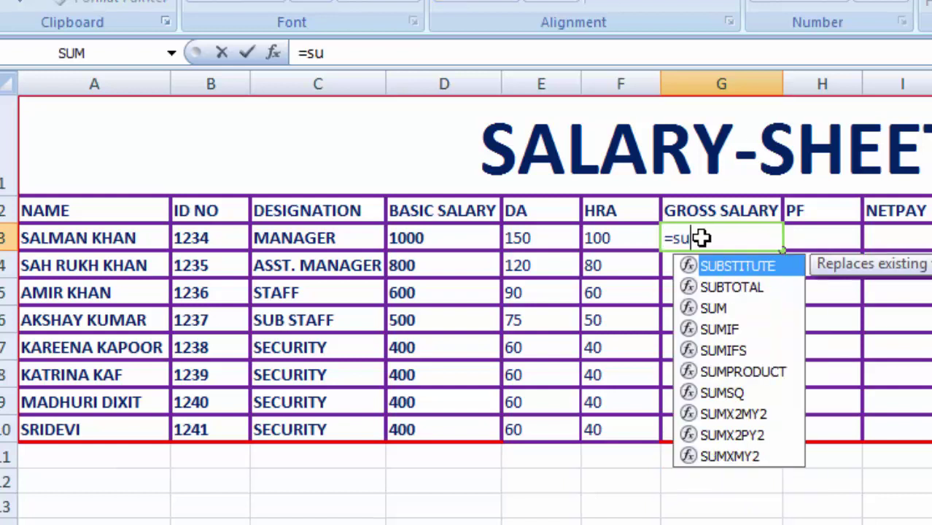
pyautogui.write('m(')
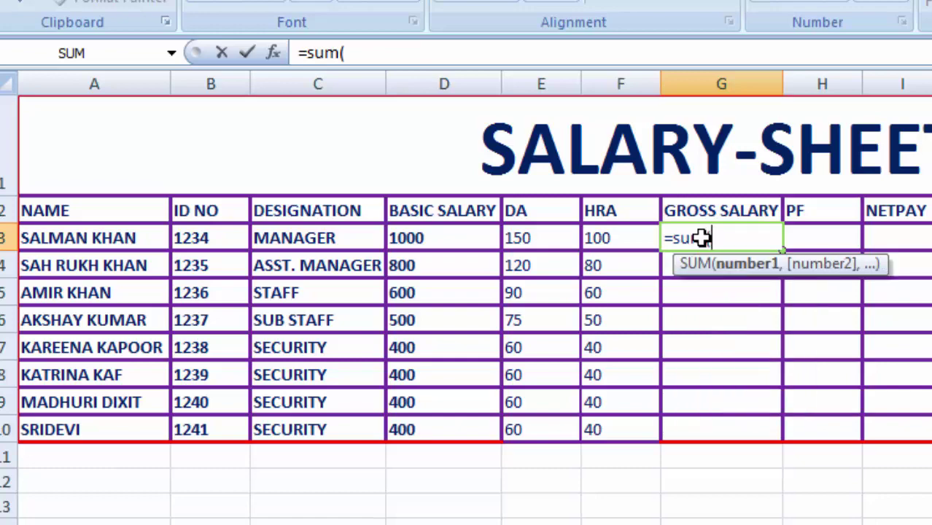
pyautogui.write('d')
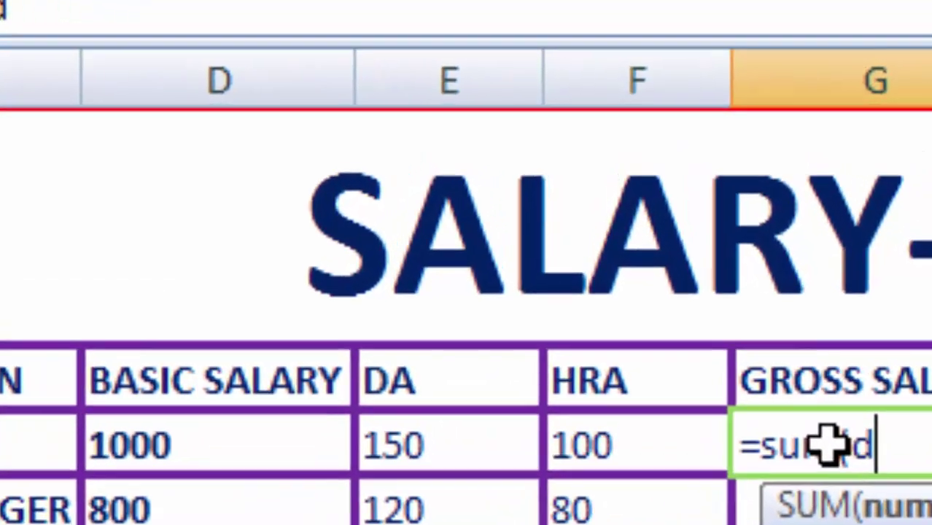
pyautogui.write('3')
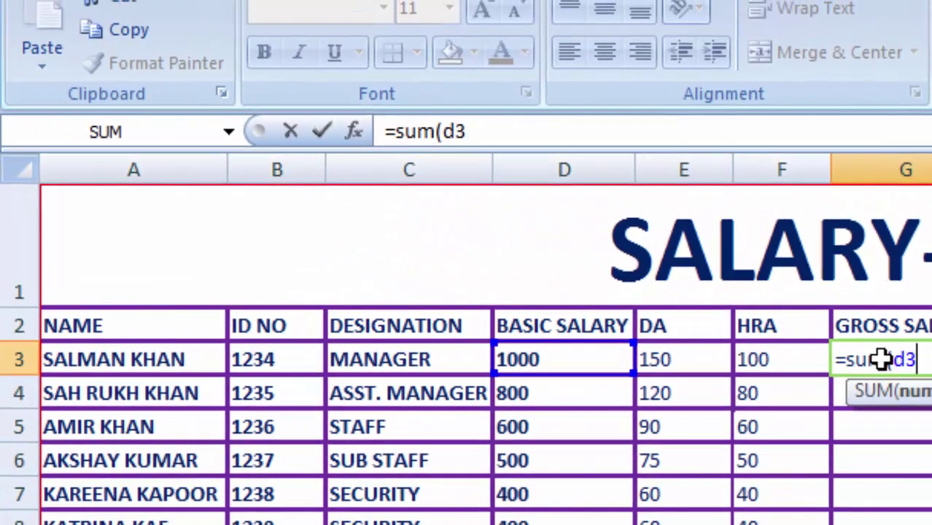
pyautogui.write(':')
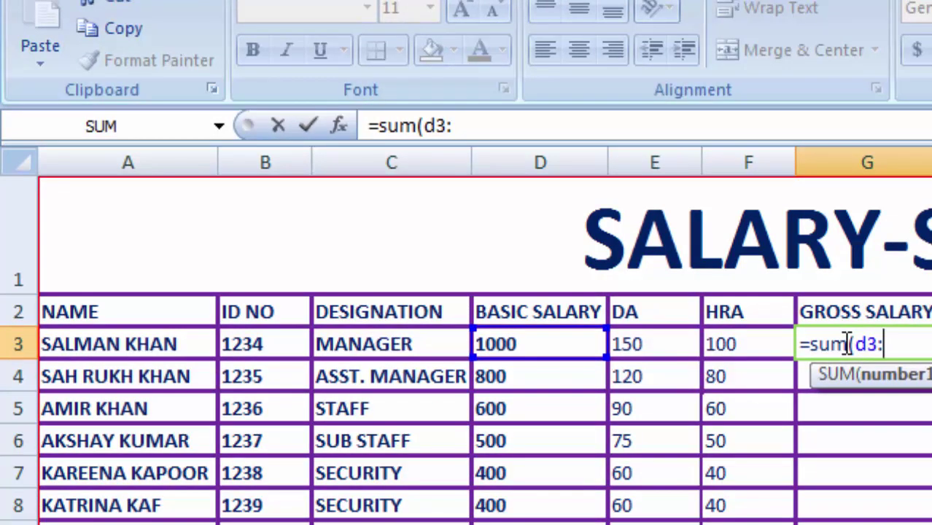
pyautogui.write('f3')
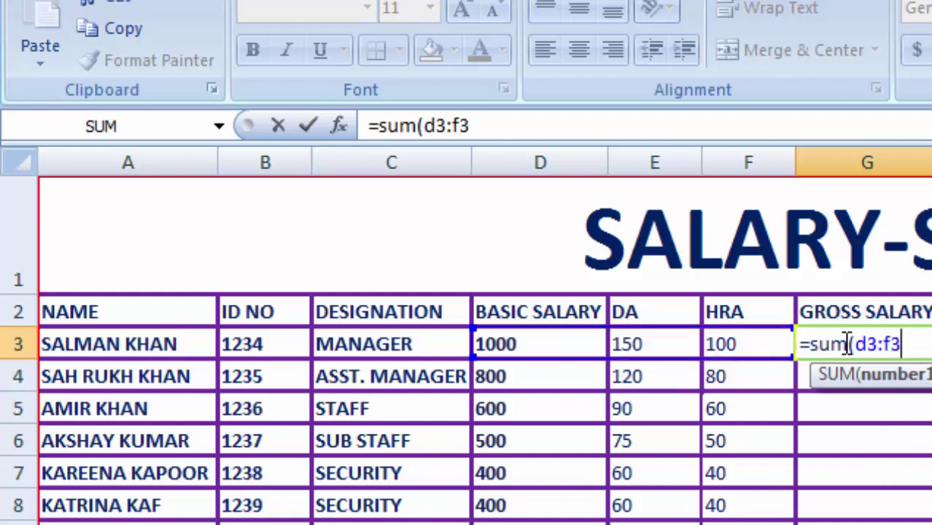
pyautogui.write(')')
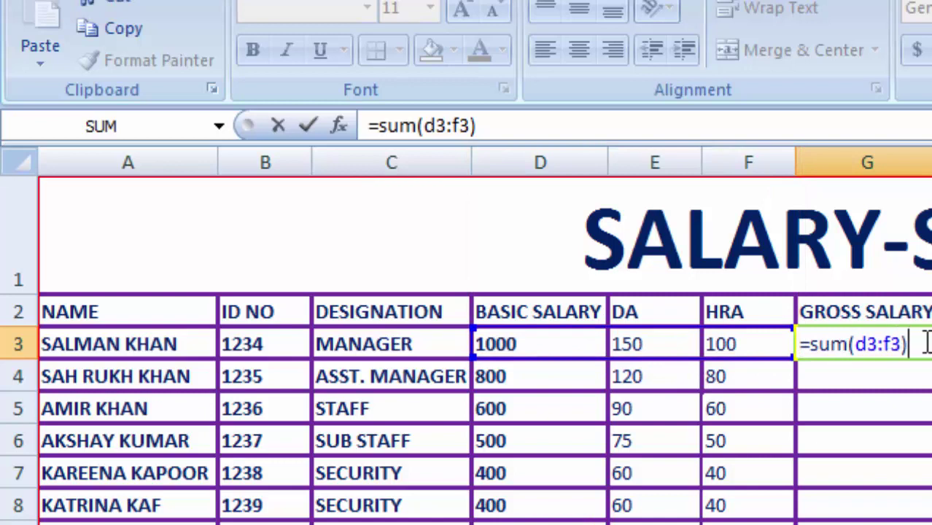
pyautogui.press('Return')
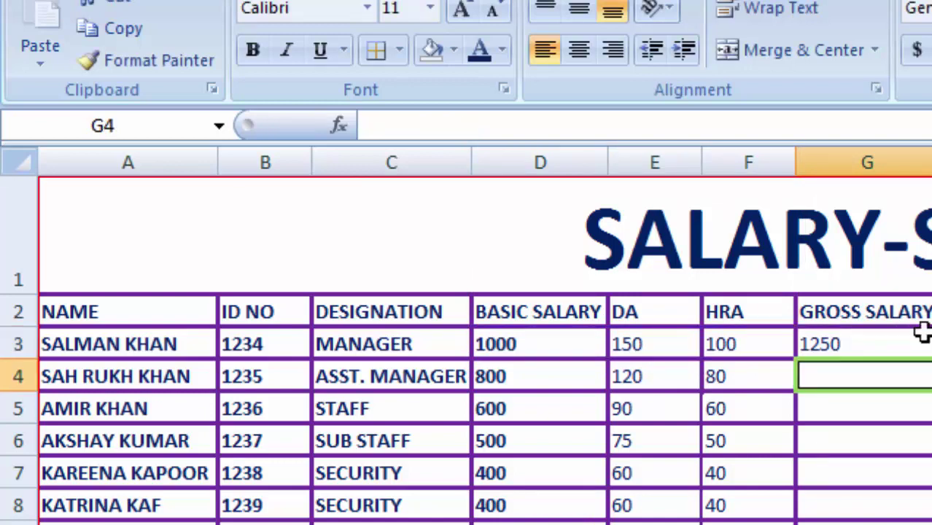
pyautogui.click(895, 346)
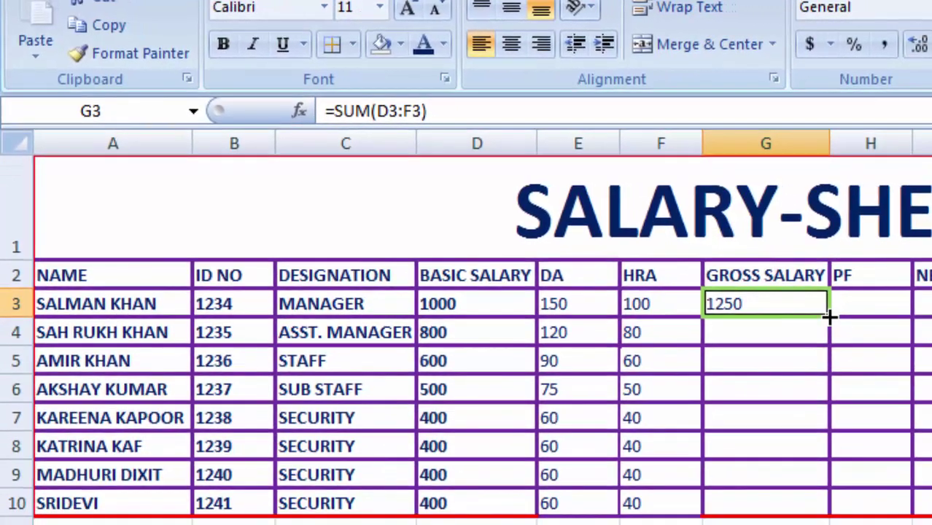
pyautogui.moveTo(829, 317); pyautogui.dragTo(827, 515)
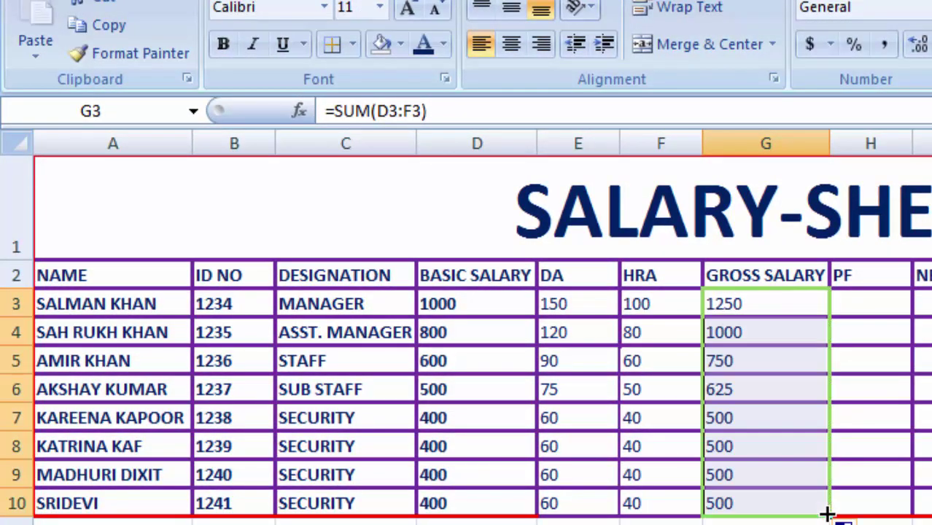
pyautogui.click(872, 305)
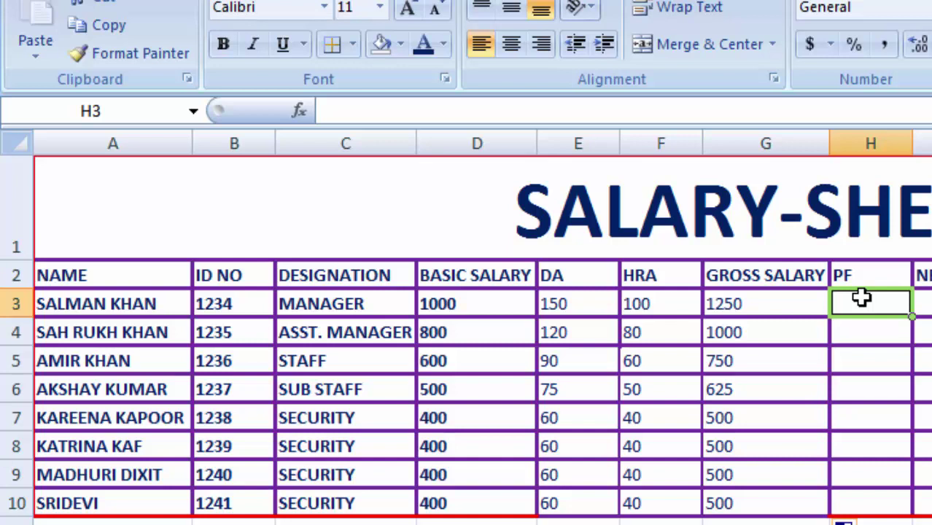
# - Enter =(G3*12%) in H3 and fill the PF formula down through H9
pyautogui.write('=')
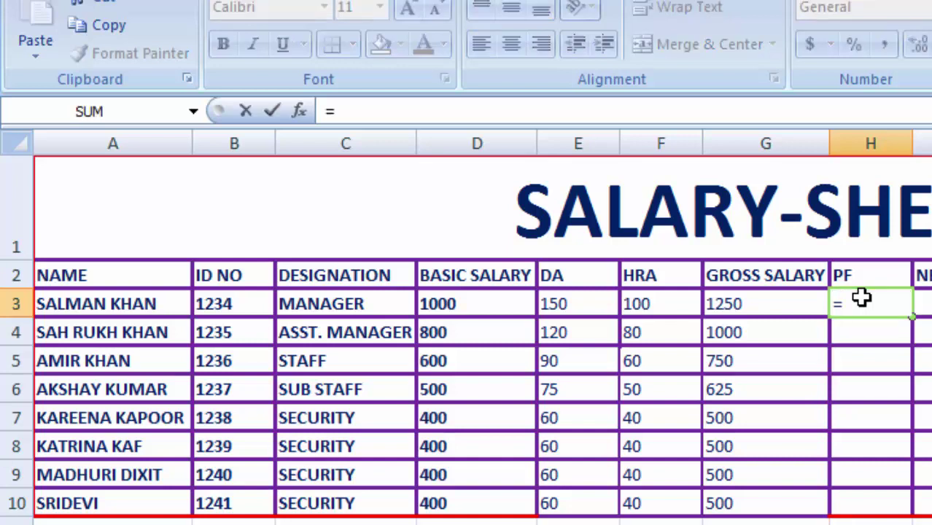
pyautogui.write('(')
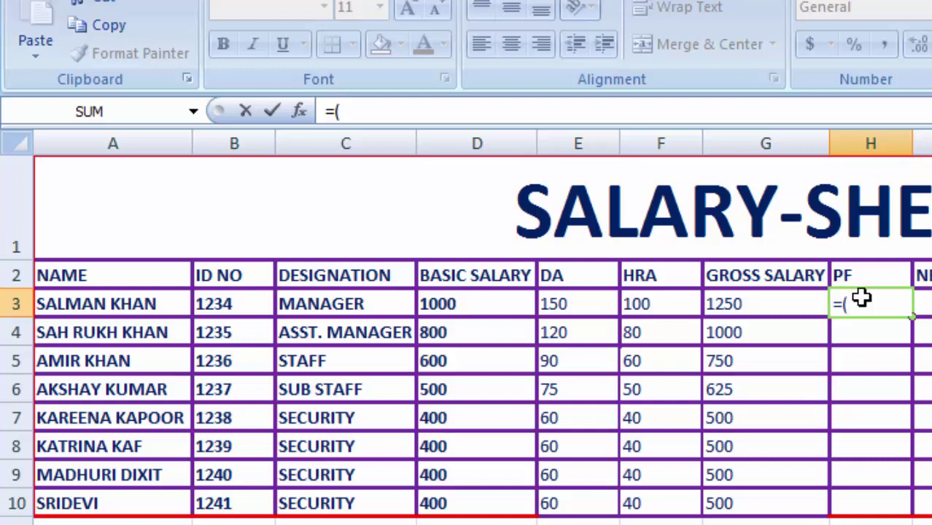
pyautogui.write('g')
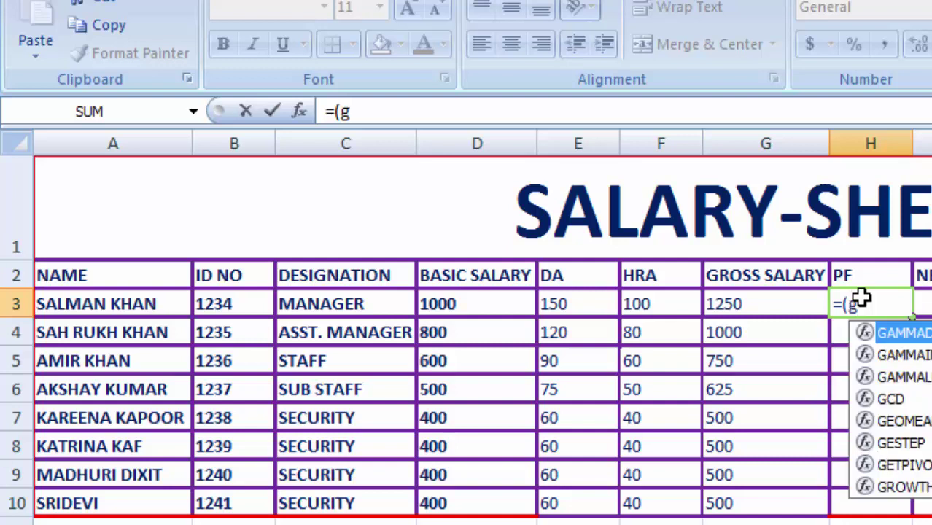
pyautogui.write('3')
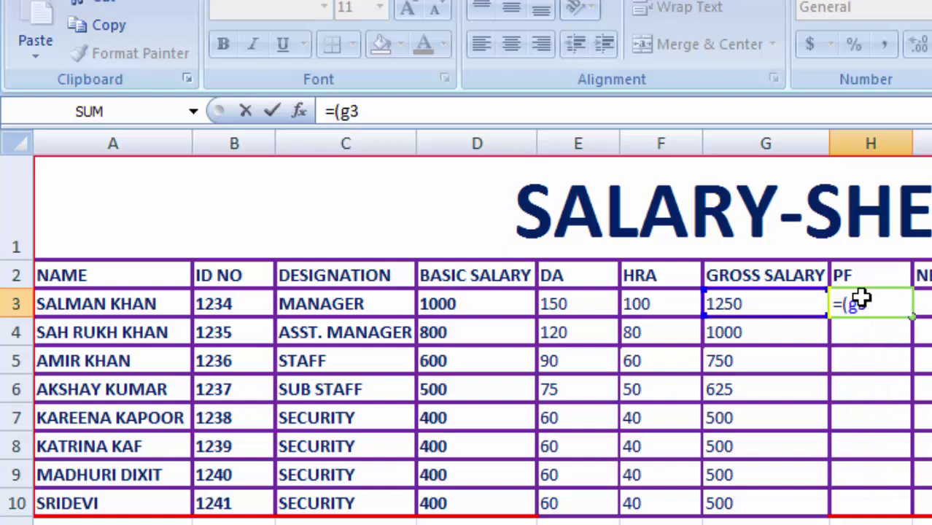
pyautogui.write('8')
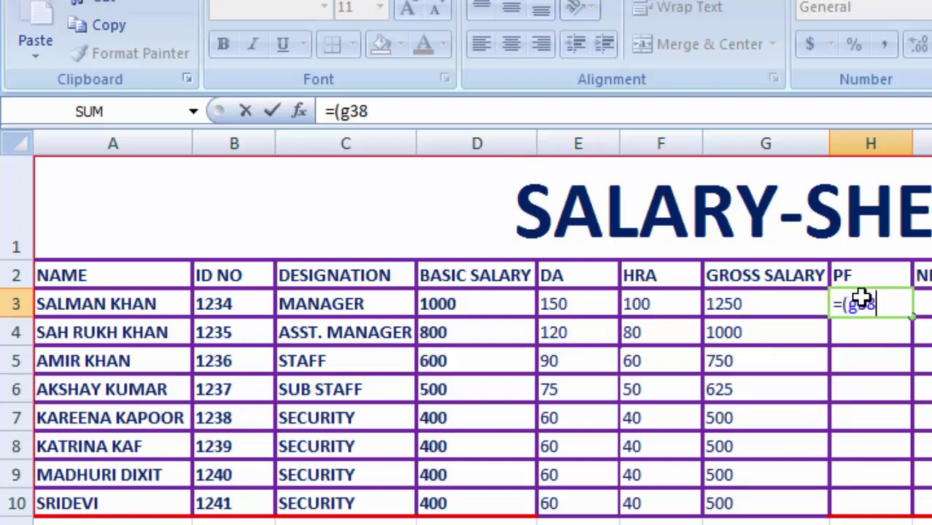
pyautogui.press('BackSpace')
pyautogui.write('*')
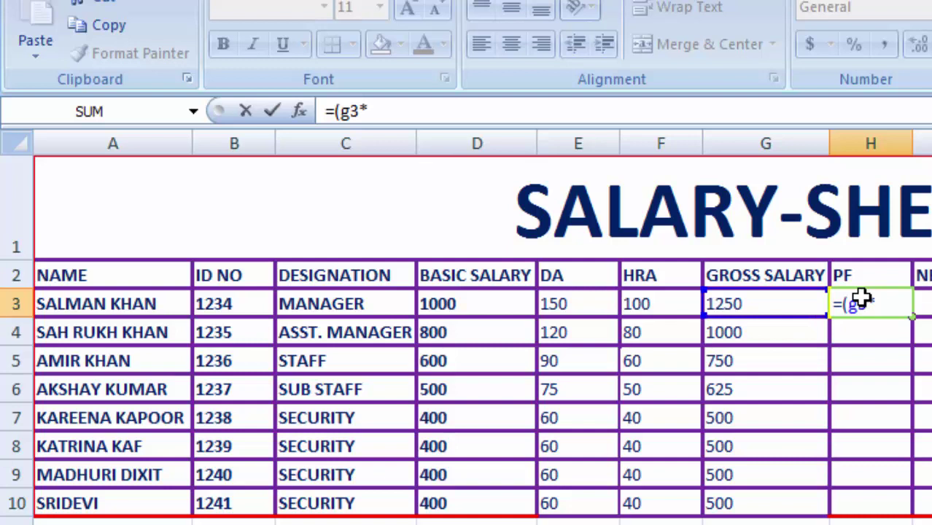
pyautogui.write('1')
pyautogui.write('2')
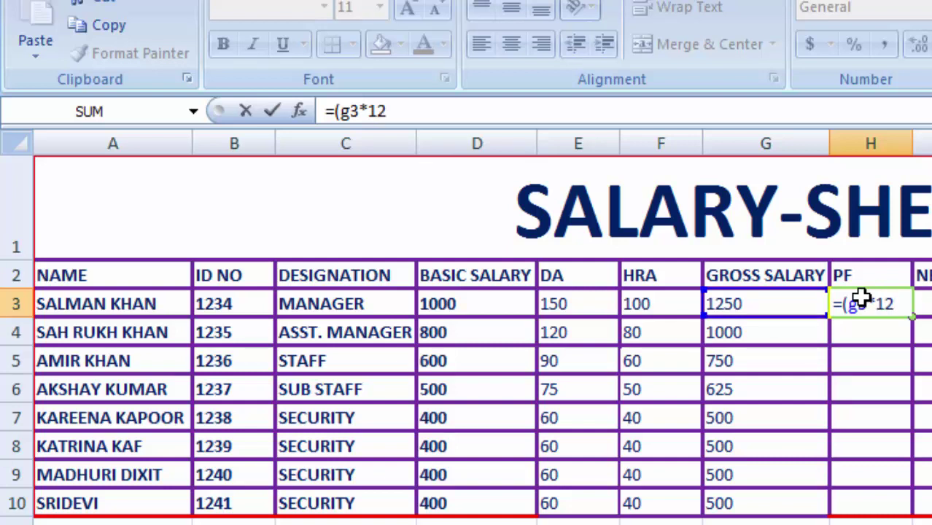
pyautogui.write('%')
pyautogui.write(')')
pyautogui.press('Return')
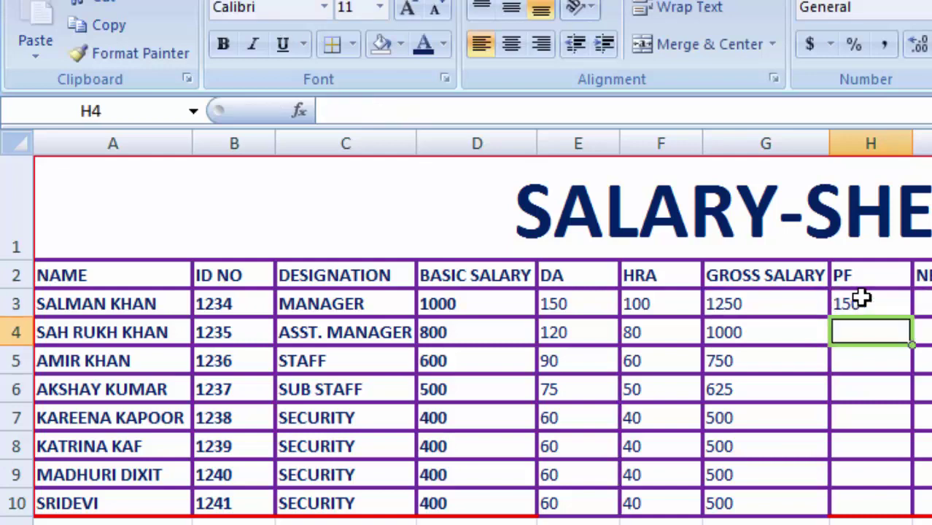
pyautogui.click(859, 297)
pyautogui.moveTo(912, 316); pyautogui.dragTo(914, 481)
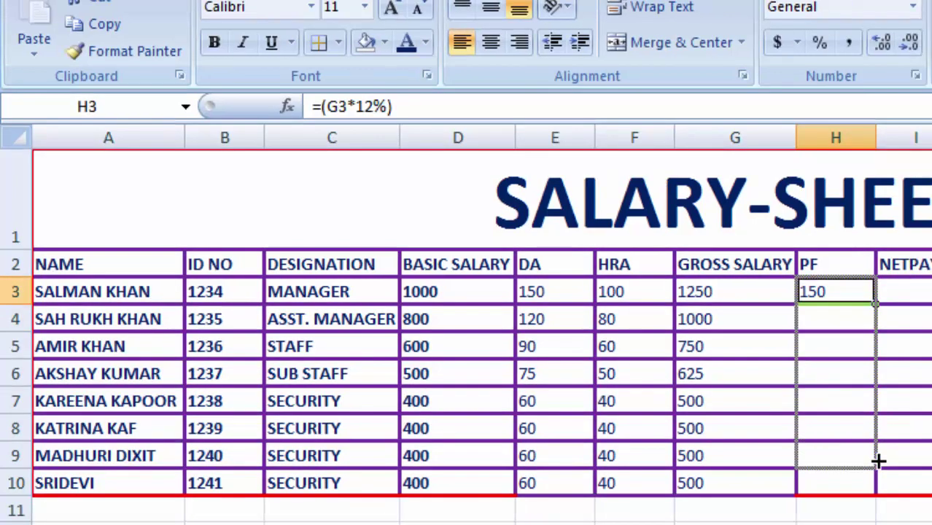
pyautogui.moveTo(877, 460); pyautogui.dragTo(878, 461)
pyautogui.press('Right')
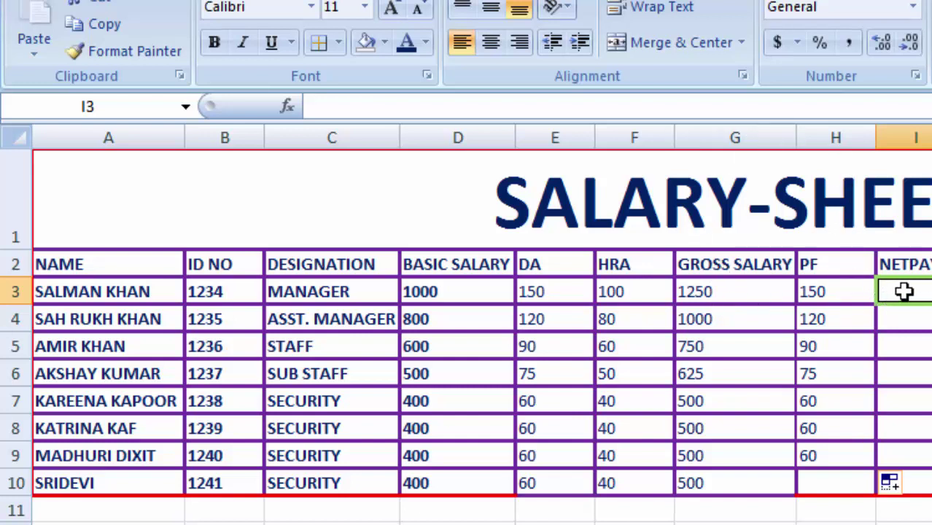
# - Enter =(G3-H3) in I3 and fill the net pay formula down to I10
pyautogui.write('=')
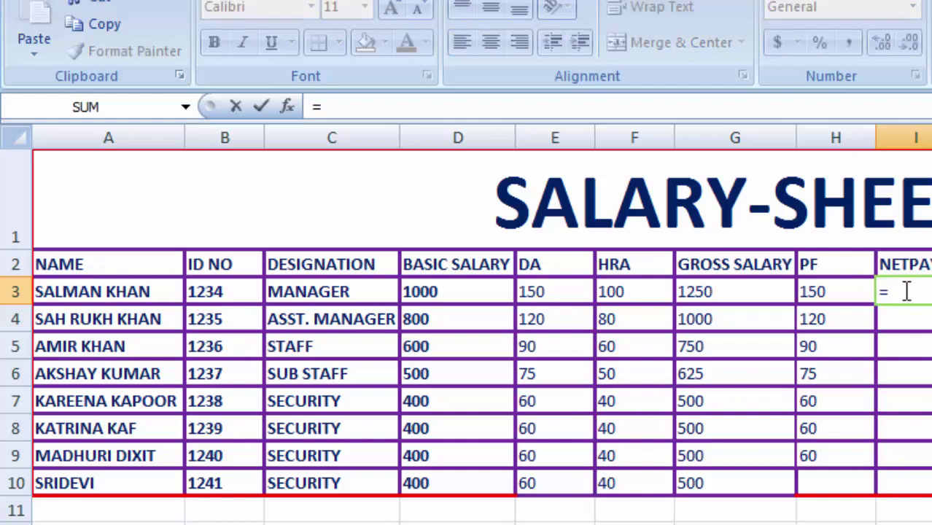
pyautogui.write('(g')
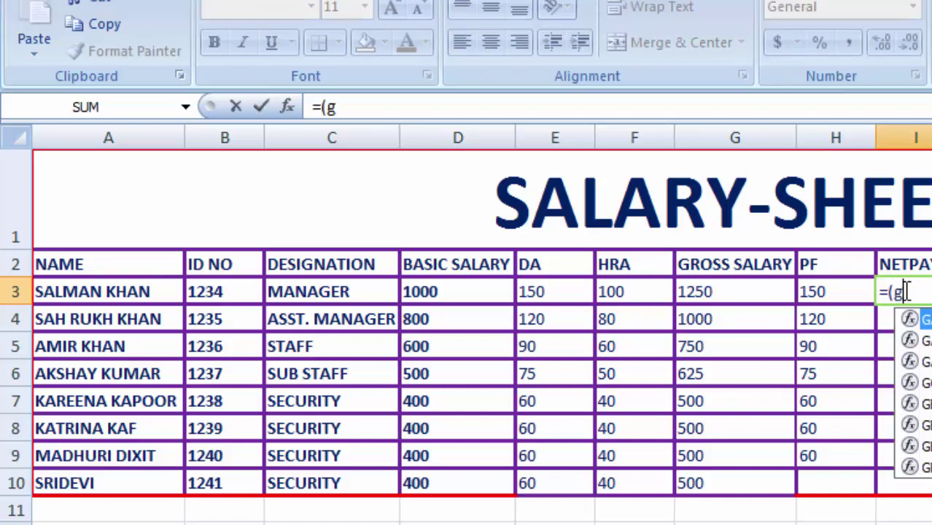
pyautogui.write('3-')
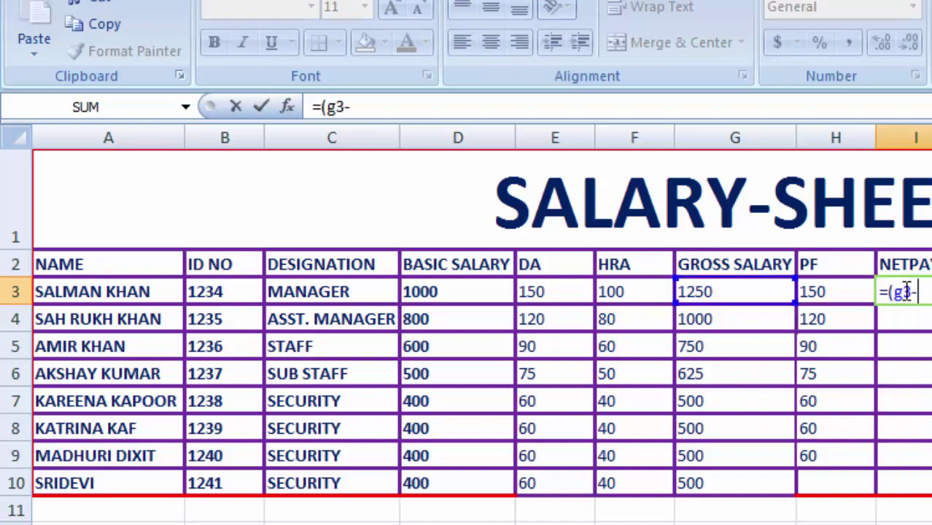
pyautogui.write('h')
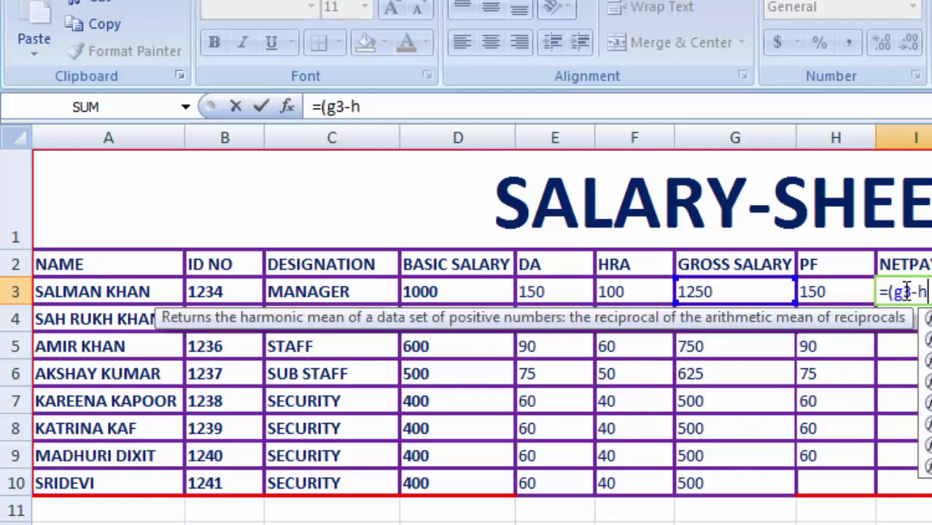
pyautogui.write('3')
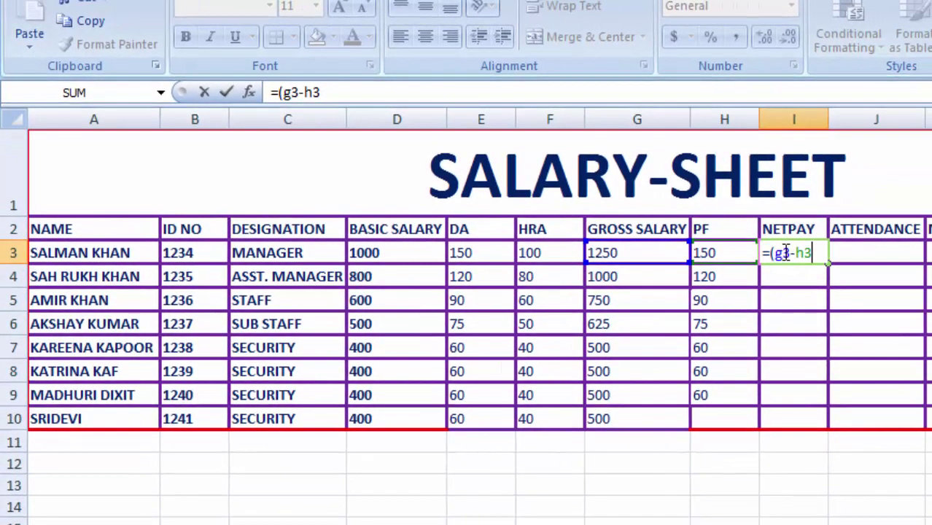
pyautogui.write(')')
pyautogui.press('Return')
pyautogui.click(783, 253)
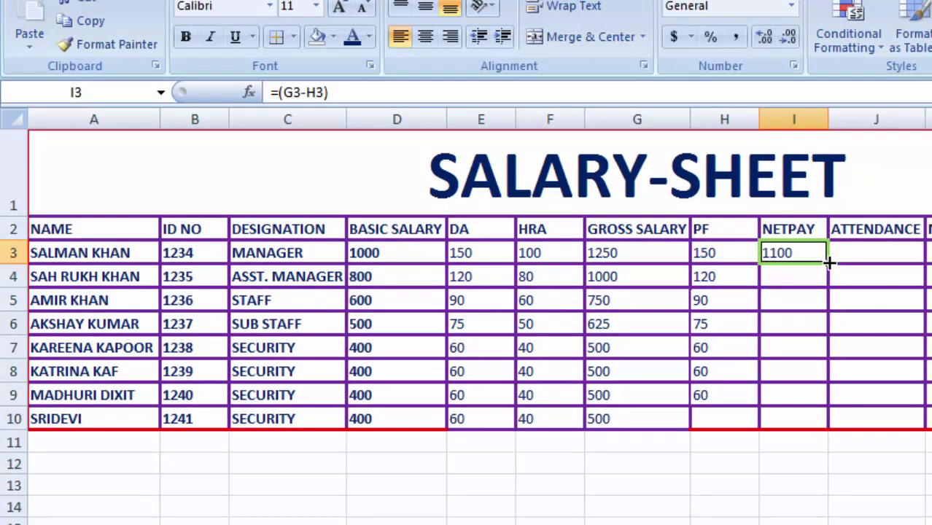
pyautogui.moveTo(828, 262); pyautogui.dragTo(818, 420)
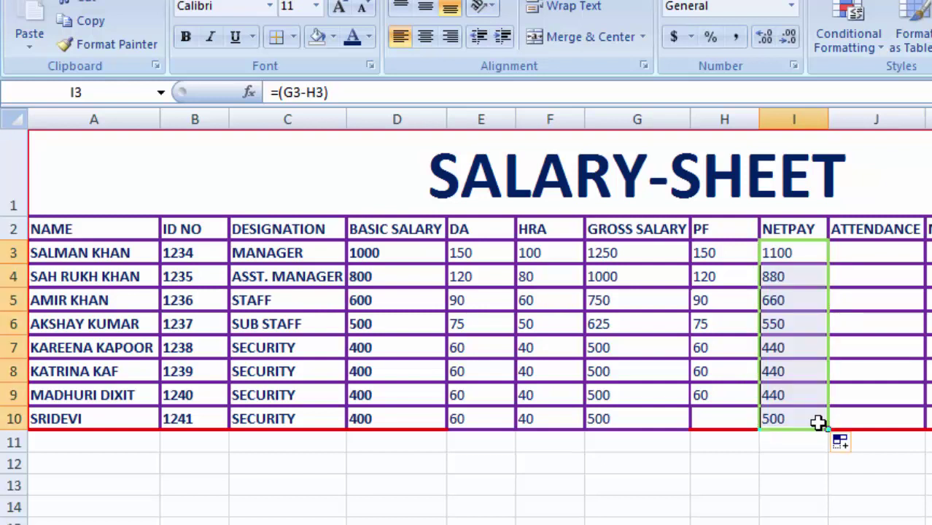
pyautogui.click(857, 262)
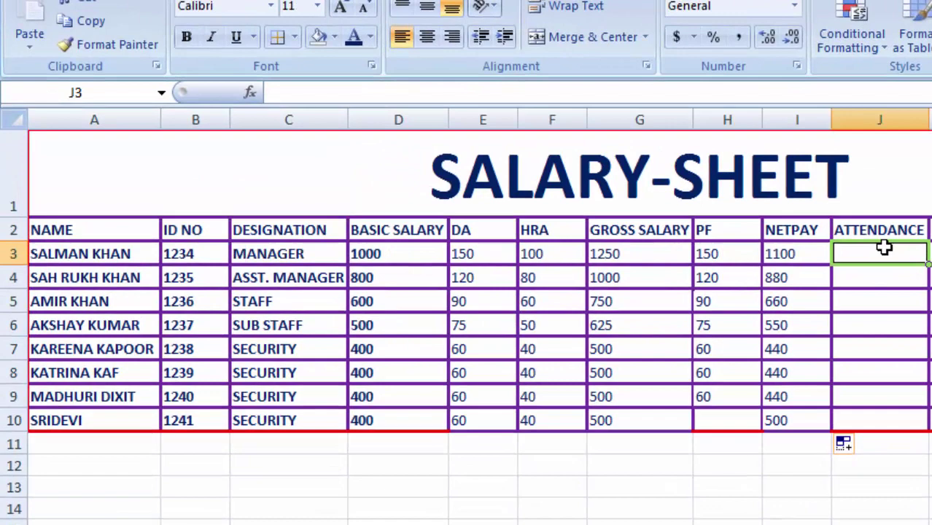
# - Enter attendance of 30, 28, 26 and 27 days for the first four employees
pyautogui.write('3')
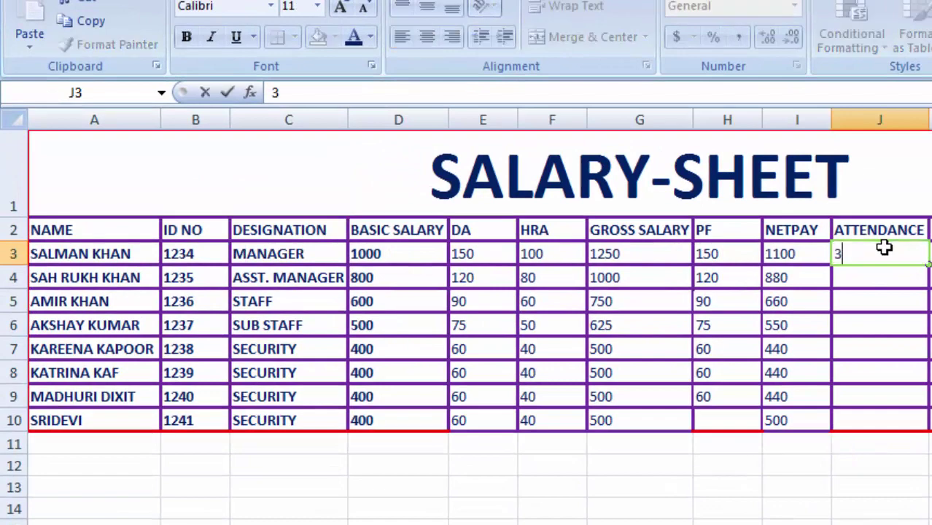
pyautogui.write('0')
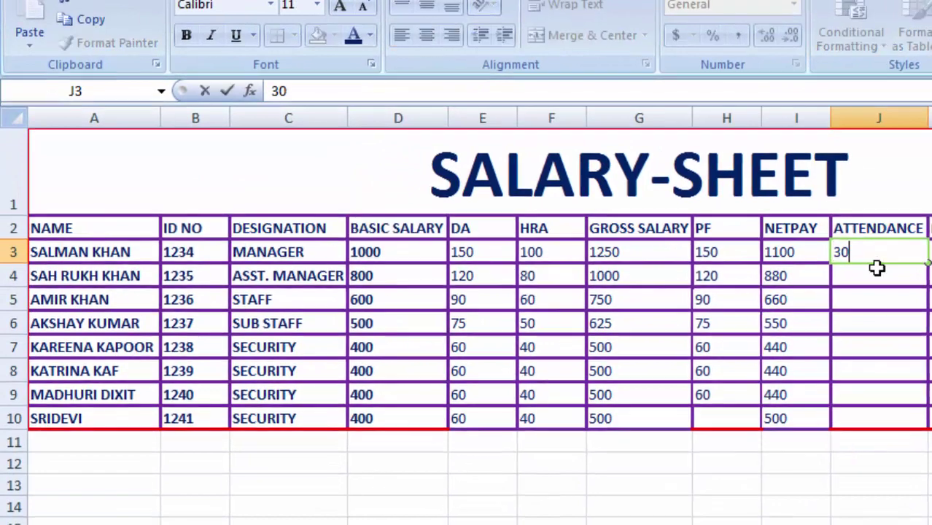
pyautogui.click(872, 277)
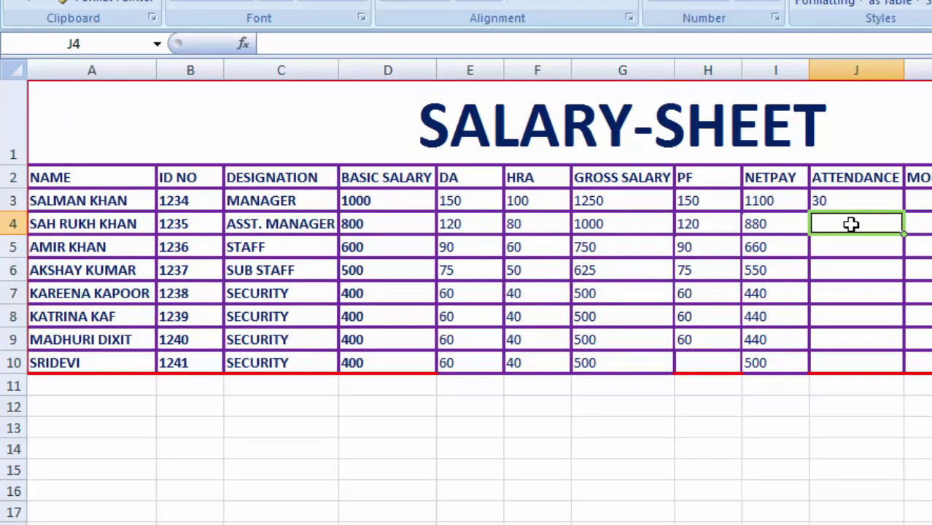
pyautogui.write('288')
pyautogui.press('BackSpace')
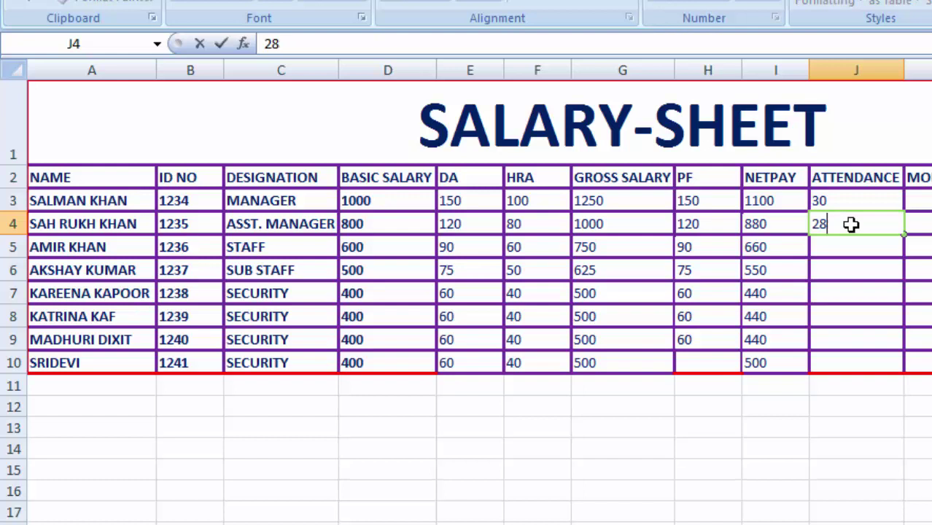
pyautogui.click(830, 248)
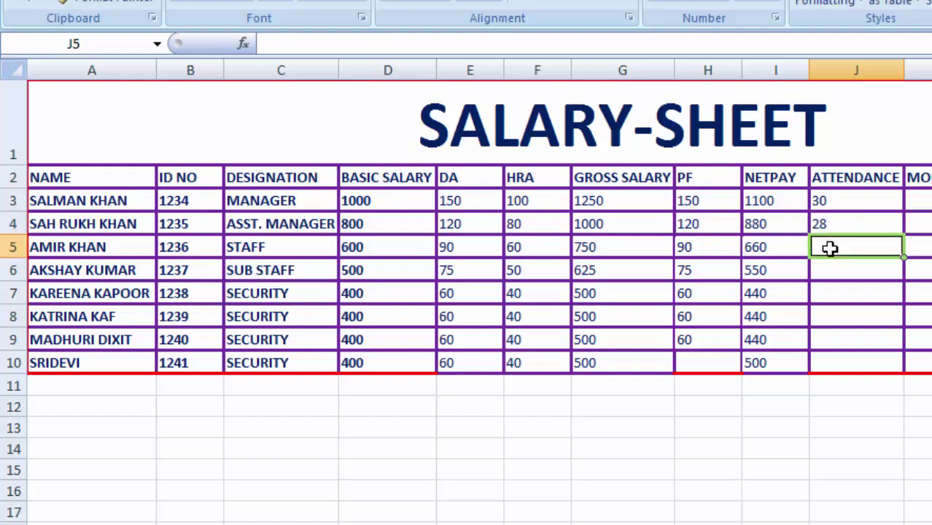
pyautogui.write('26')
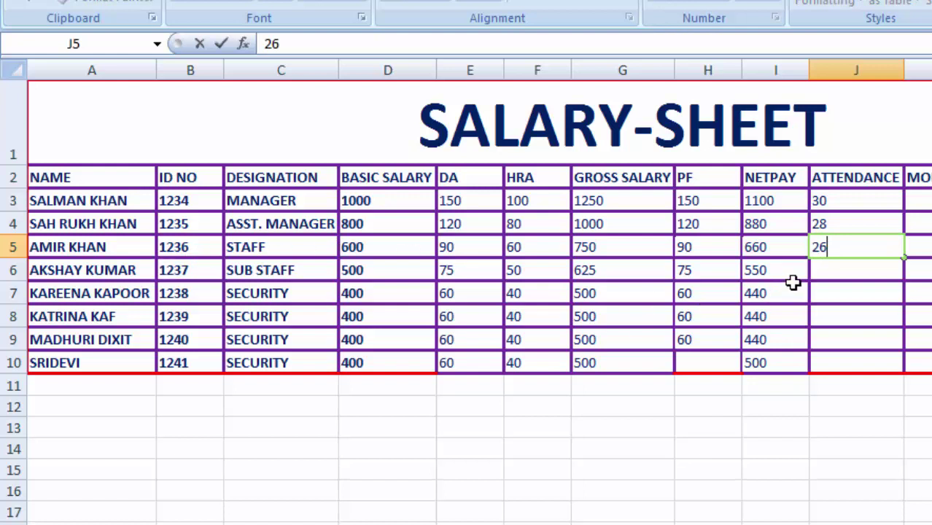
pyautogui.click(825, 268)
pyautogui.write('2')
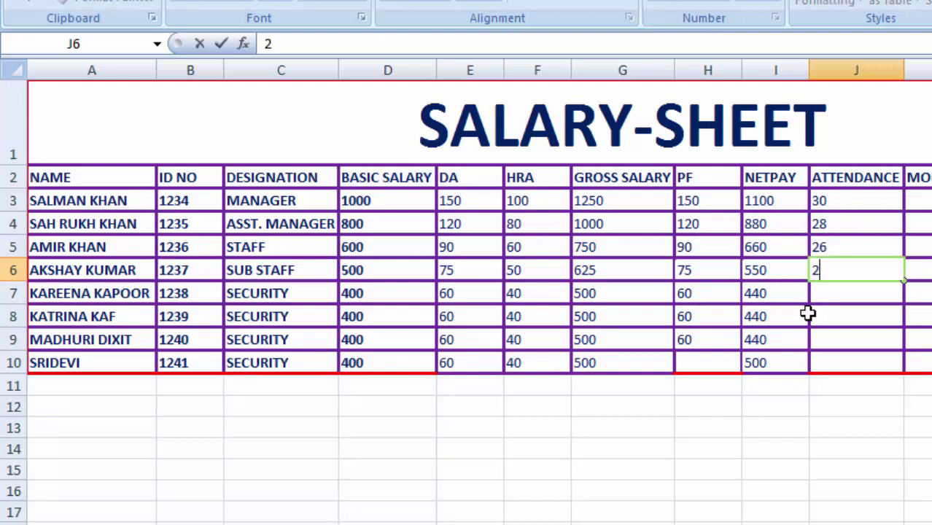
pyautogui.write('7')
pyautogui.click(834, 293)
# - Enter attendance of 24, 24, 26 and 26 days for the remaining four employees
pyautogui.write('2')
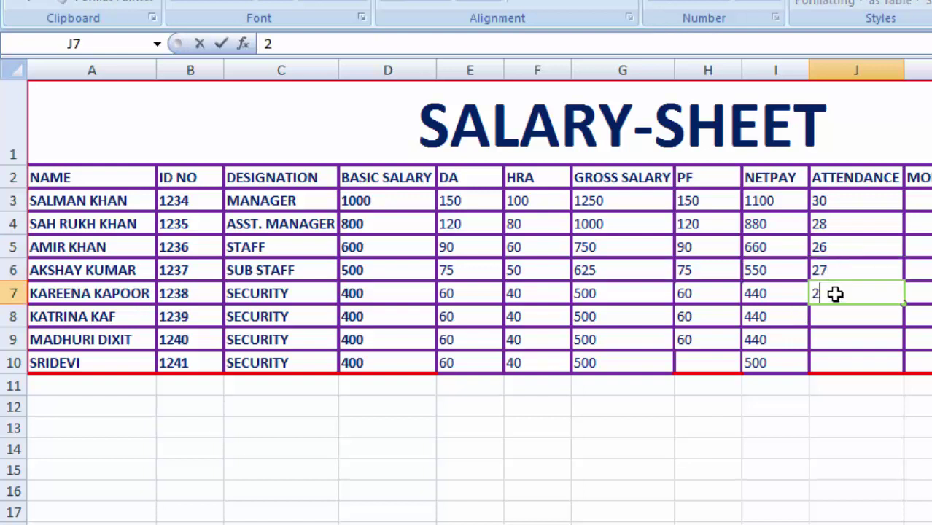
pyautogui.write('4')
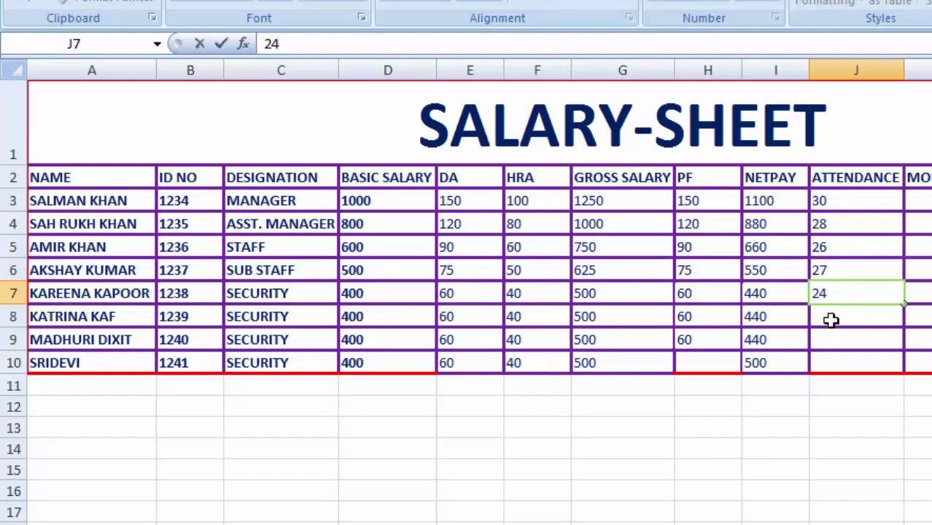
pyautogui.click(831, 319)
pyautogui.write('2')
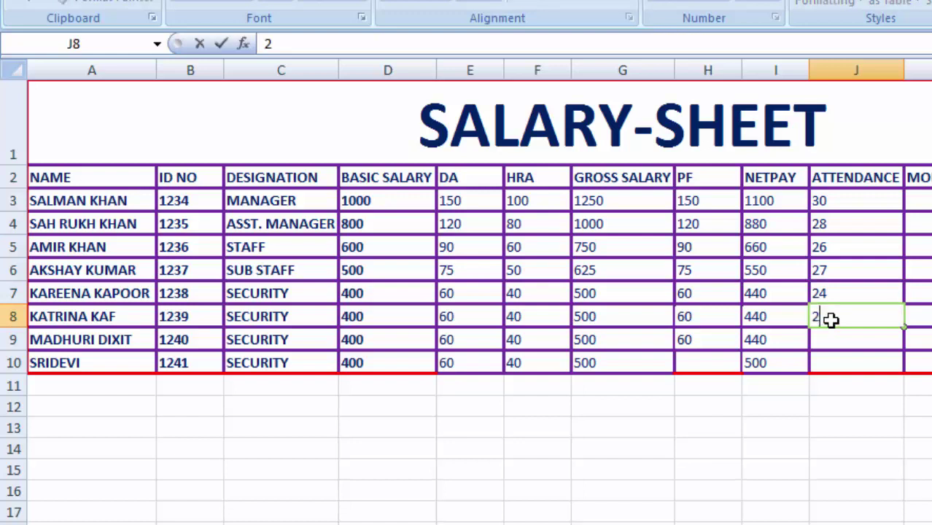
pyautogui.write('4')
pyautogui.click(827, 337)
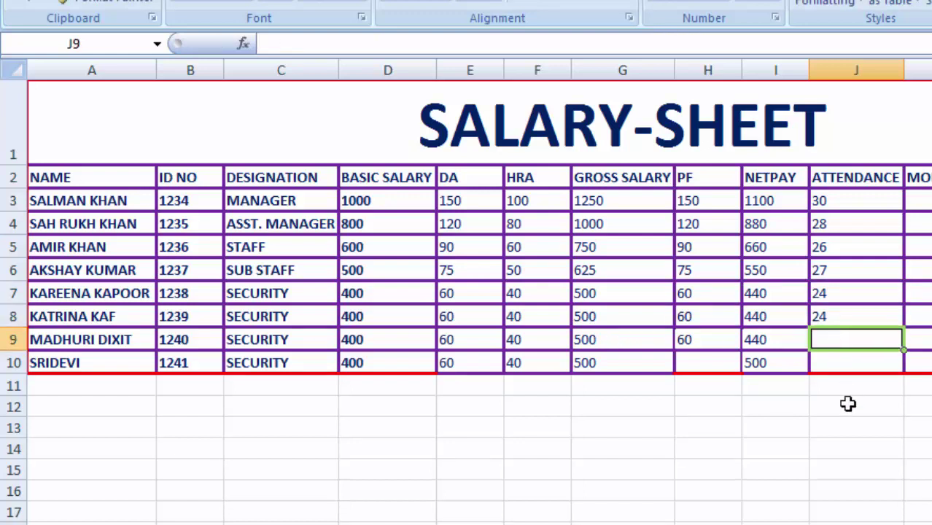
pyautogui.write('2')
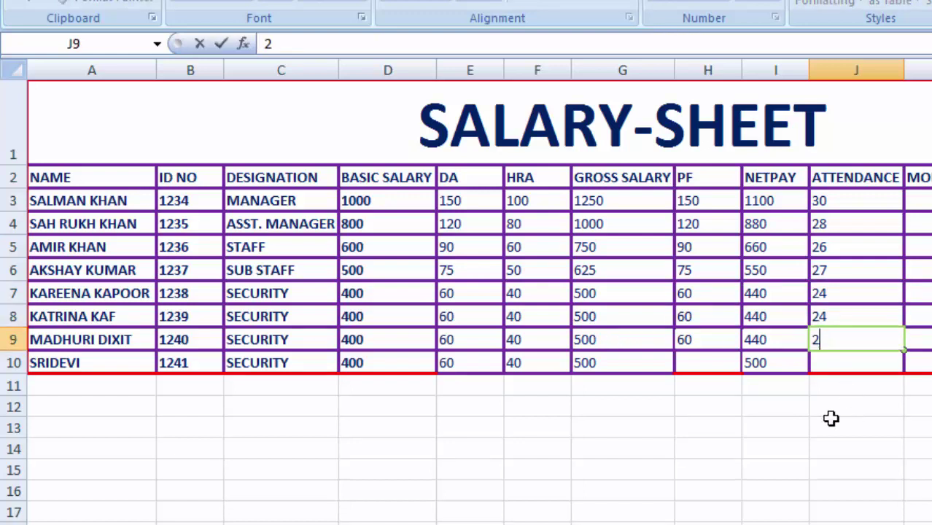
pyautogui.write('6')
pyautogui.click(842, 362)
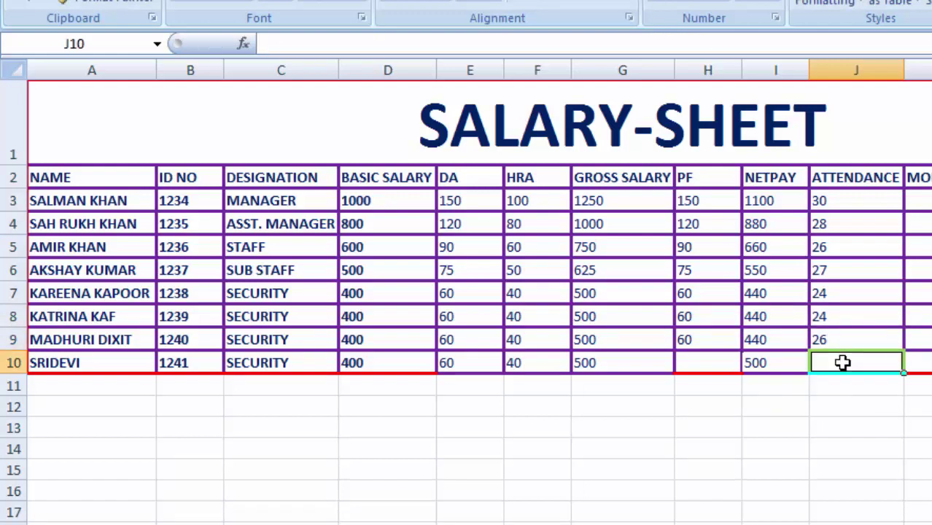
pyautogui.write('26')
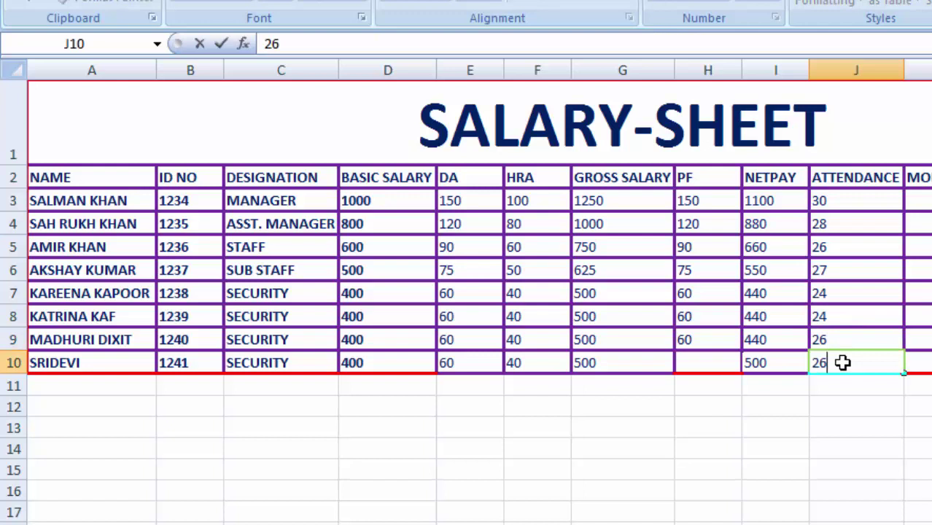
# - Store the last attendance of 26, then review the basic, DA, HRA, gross and PF formulas in D3–H3
pyautogui.click(822, 423)
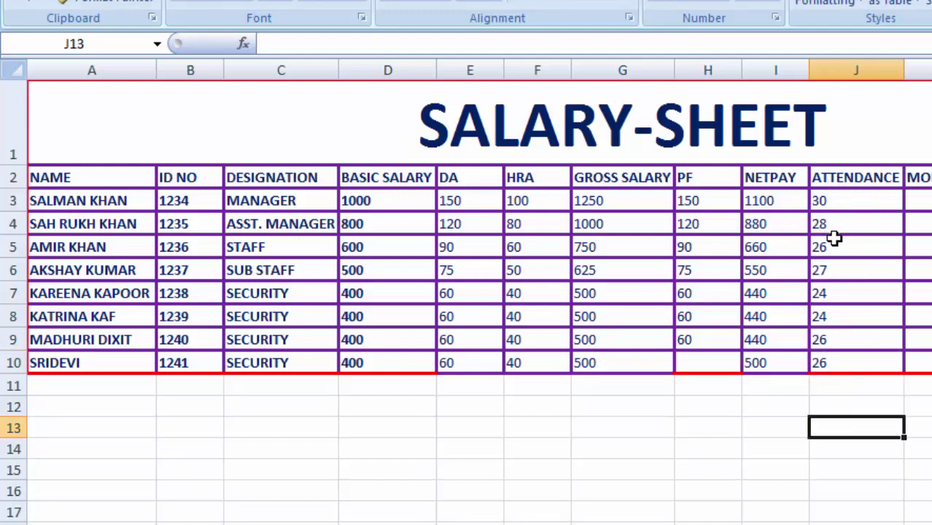
pyautogui.click(427, 204)
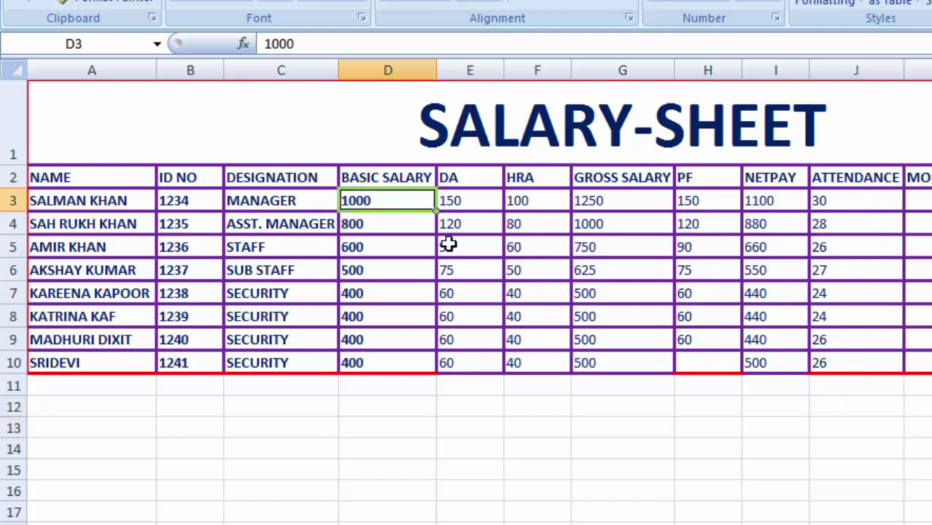
pyautogui.click(452, 201)
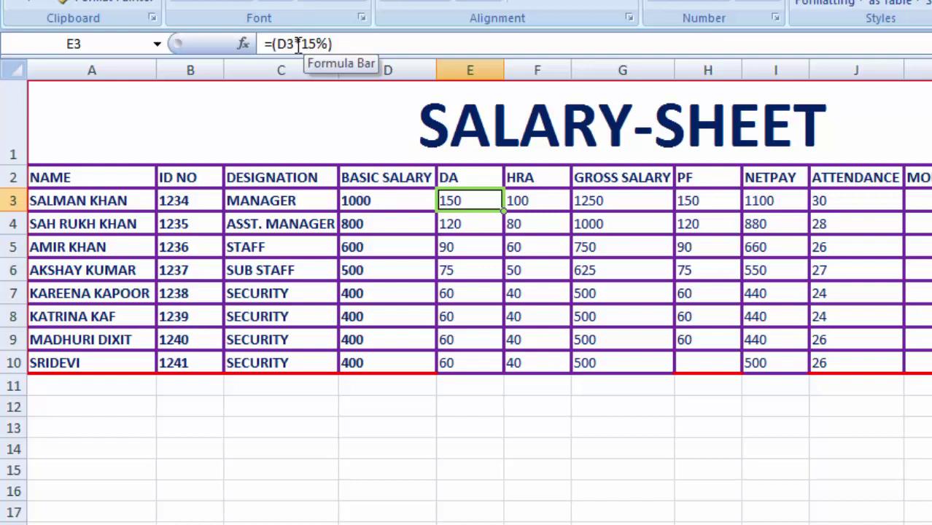
pyautogui.click(517, 204)
pyautogui.click(592, 204)
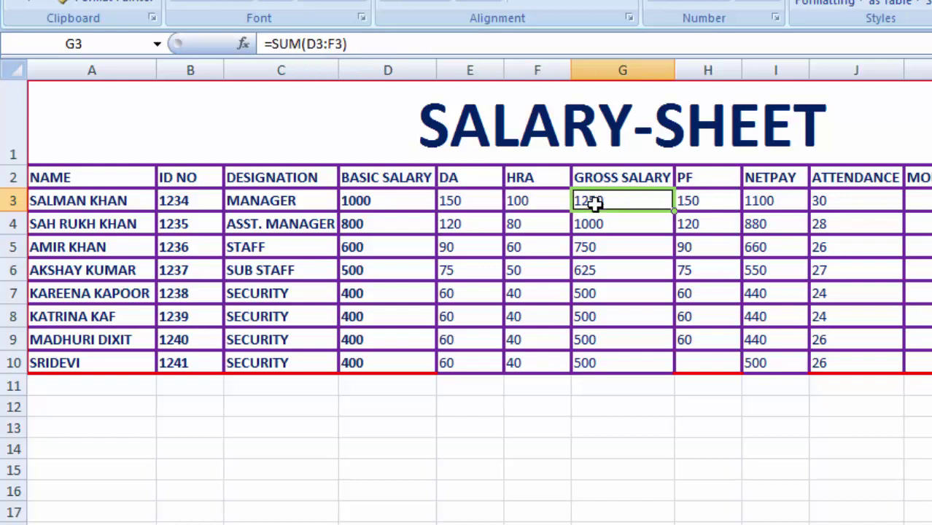
pyautogui.click(693, 198)
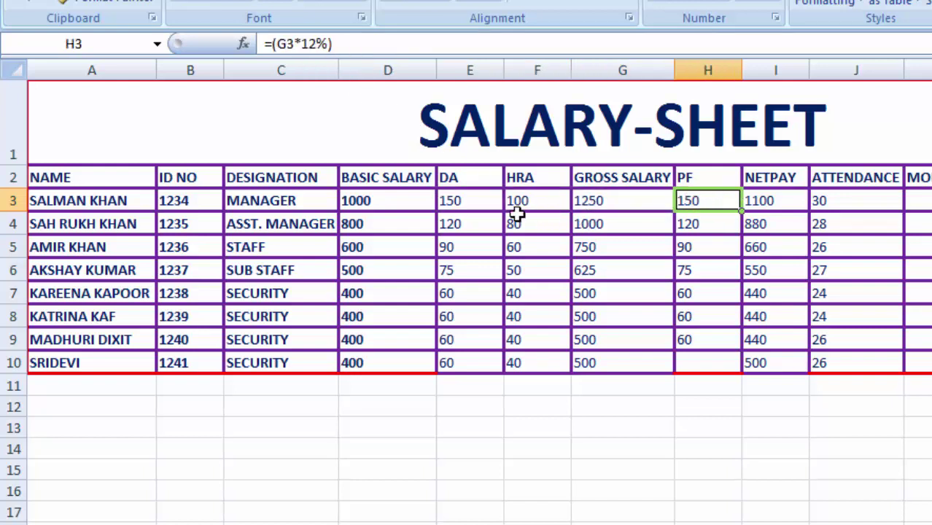
pyautogui.click(485, 207)
pyautogui.click(517, 204)
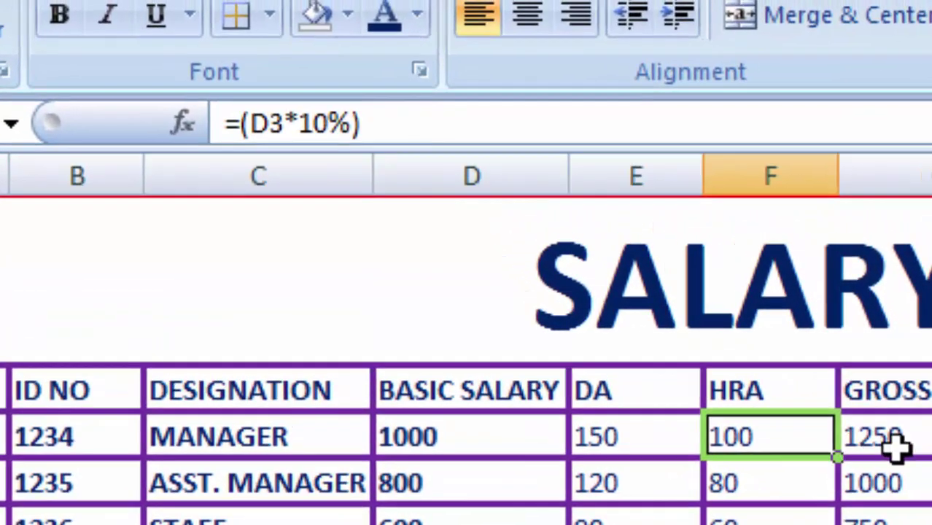
pyautogui.press('Right')
pyautogui.press('Right')
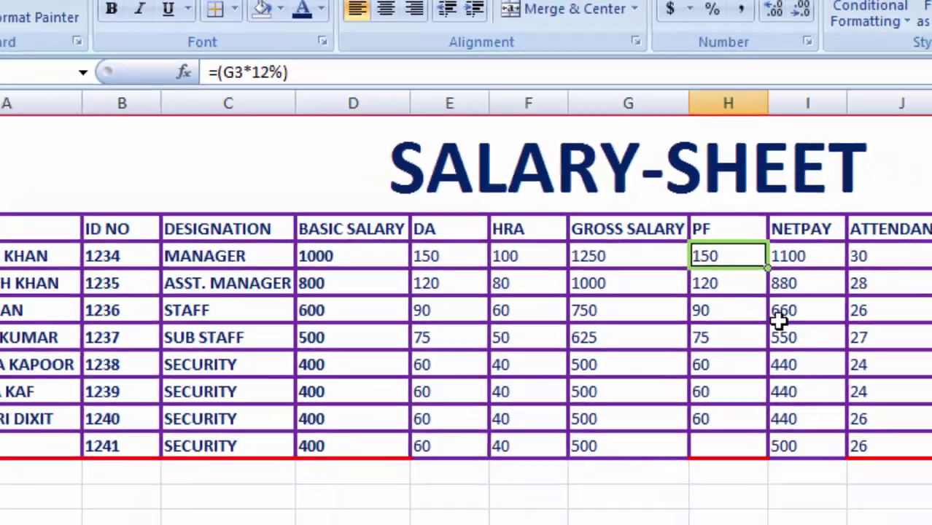
pyautogui.click(718, 164)
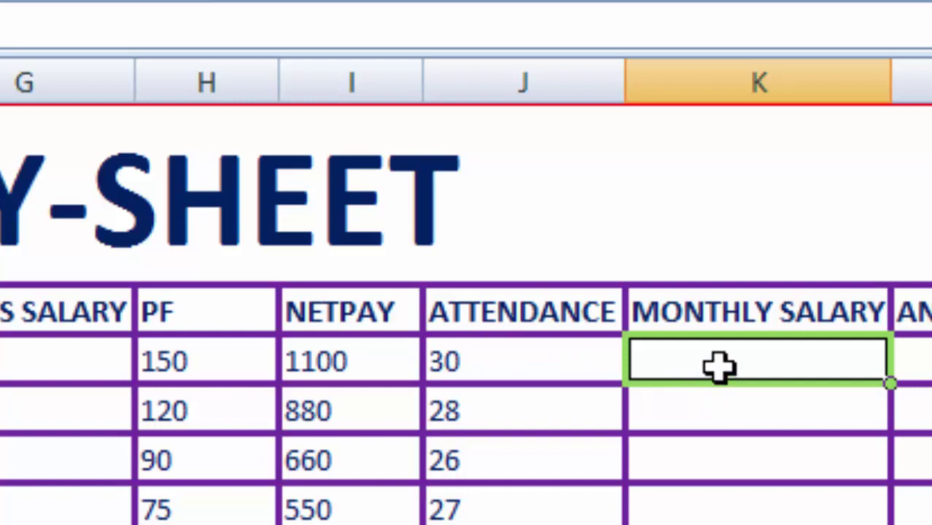
# - Enter =i3*j3 in K3 so the first monthly salary shows 33000
pyautogui.write('=')
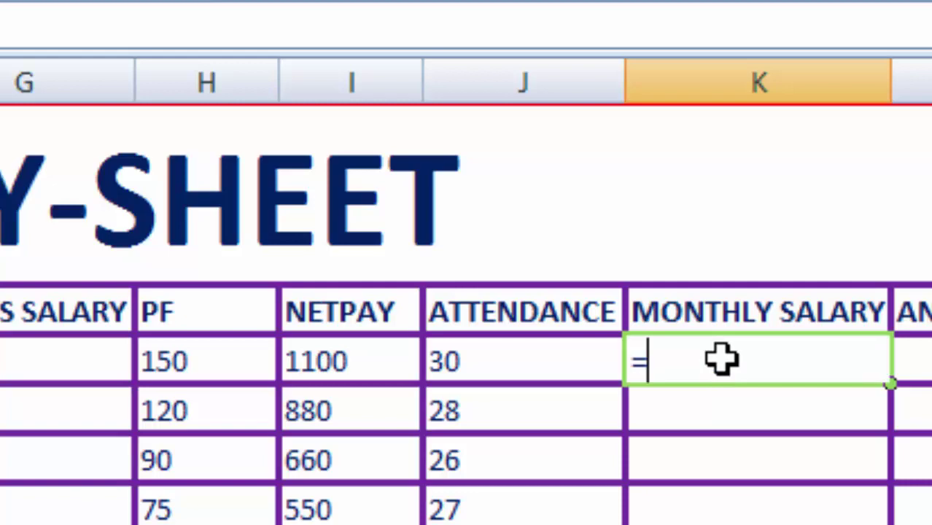
pyautogui.write('i')
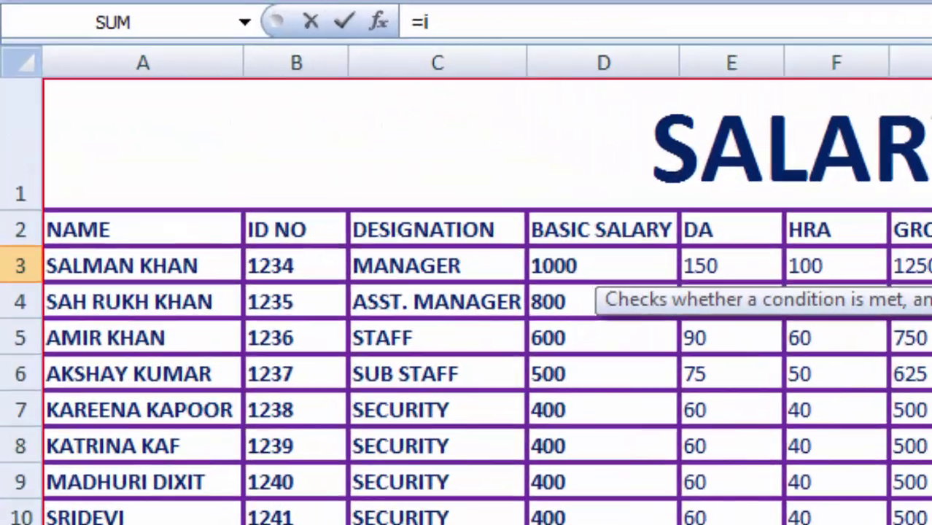
pyautogui.write('3')
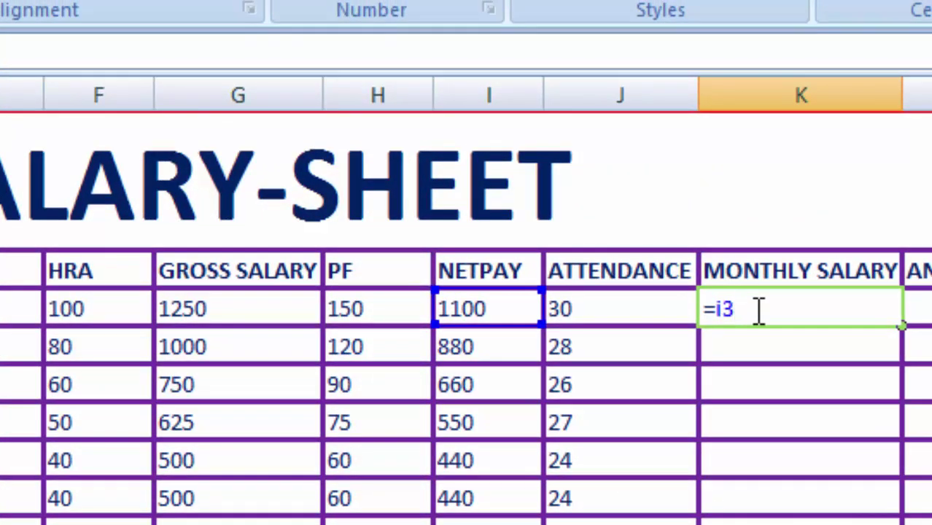
pyautogui.write('*')
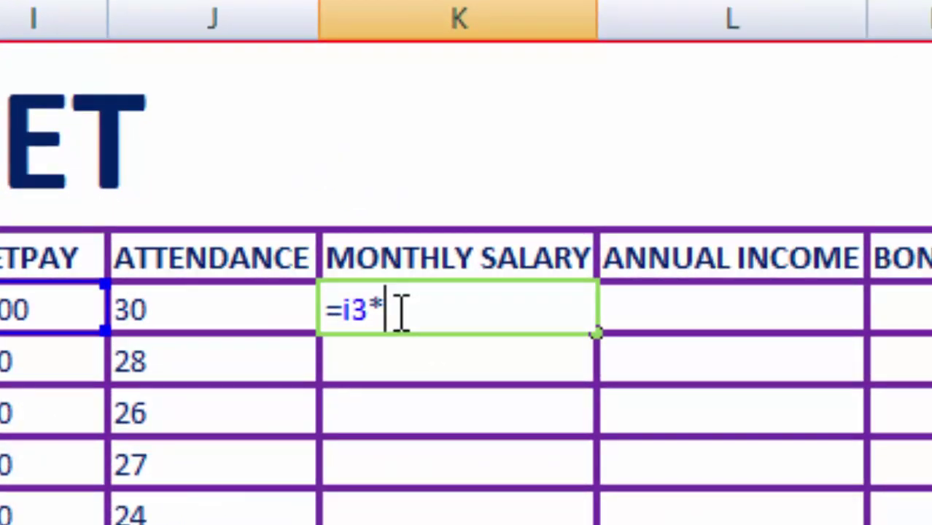
pyautogui.write('j')
pyautogui.write('3')
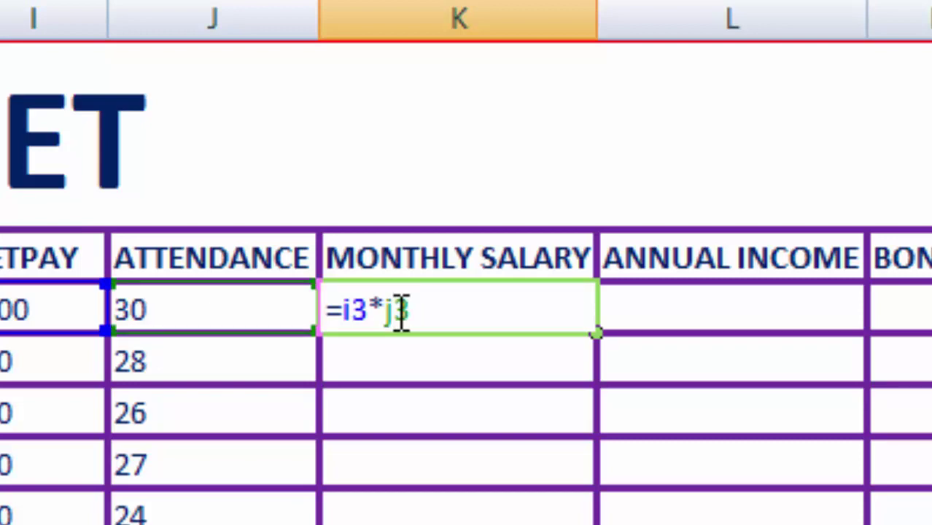
pyautogui.press('Return')
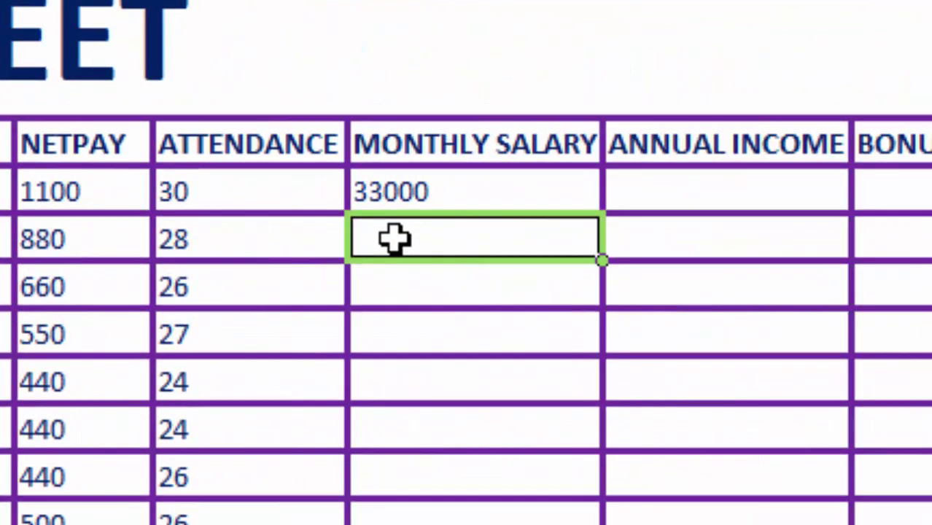
# - Enter =i4*j4 in K4 and fill the monthly salary formula down to K10 (24640 to 13000)
pyautogui.write('=')
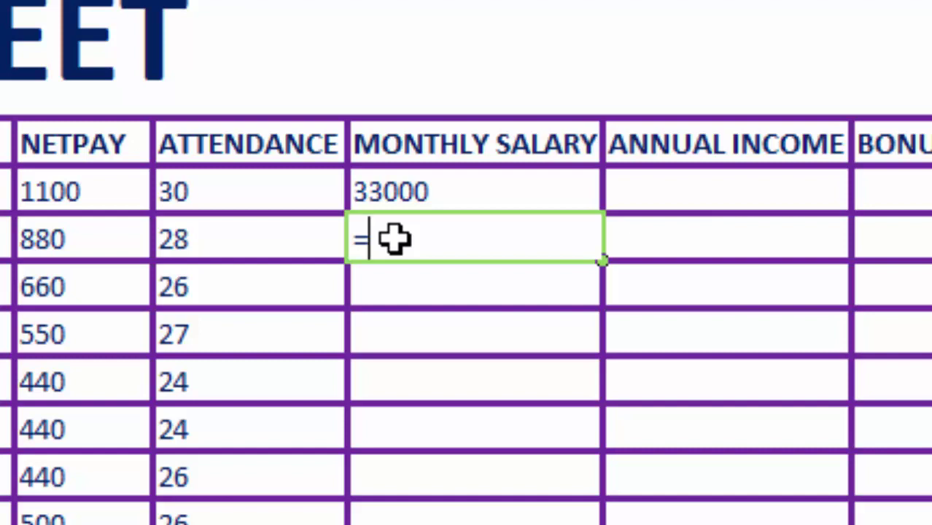
pyautogui.write('i')
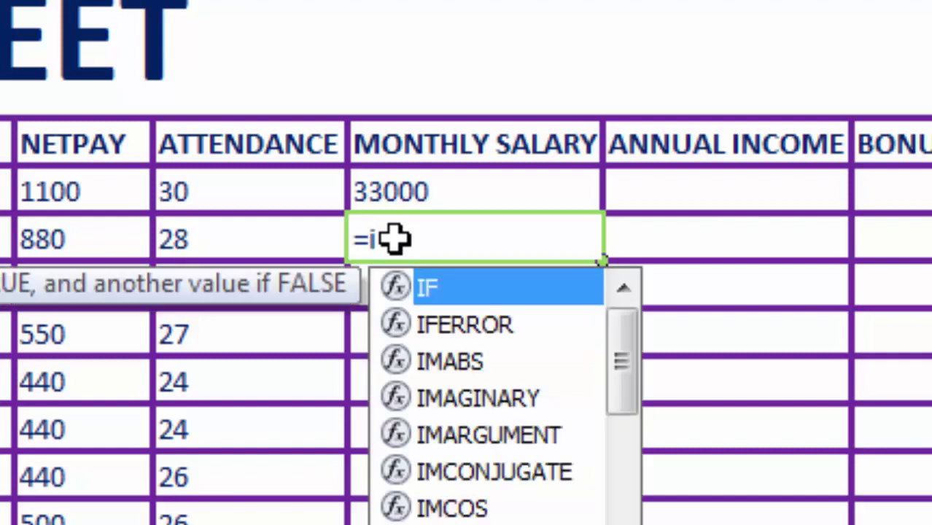
pyautogui.write('4')
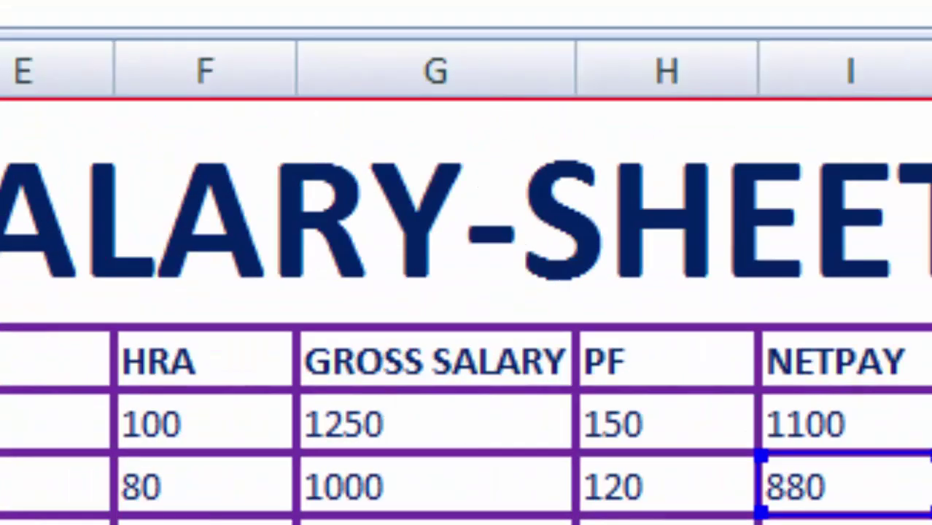
pyautogui.write('*j4')
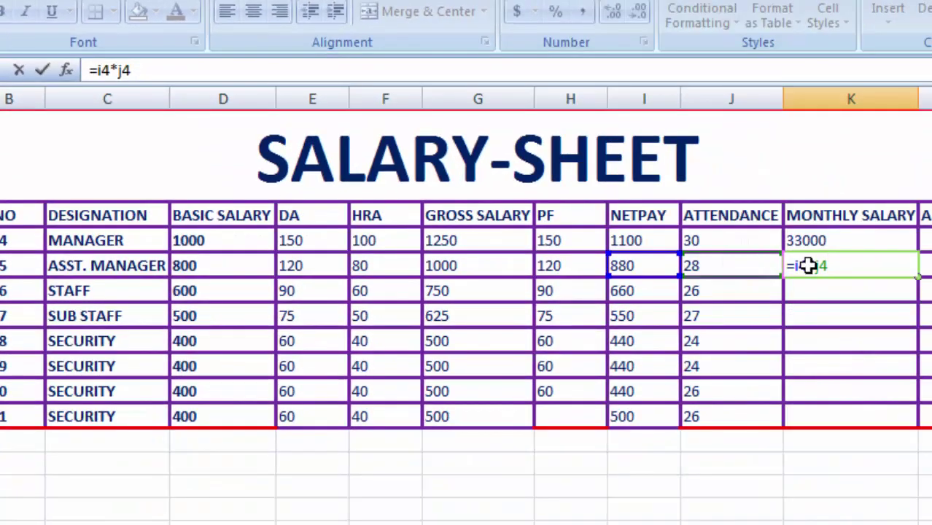
pyautogui.press('Return')
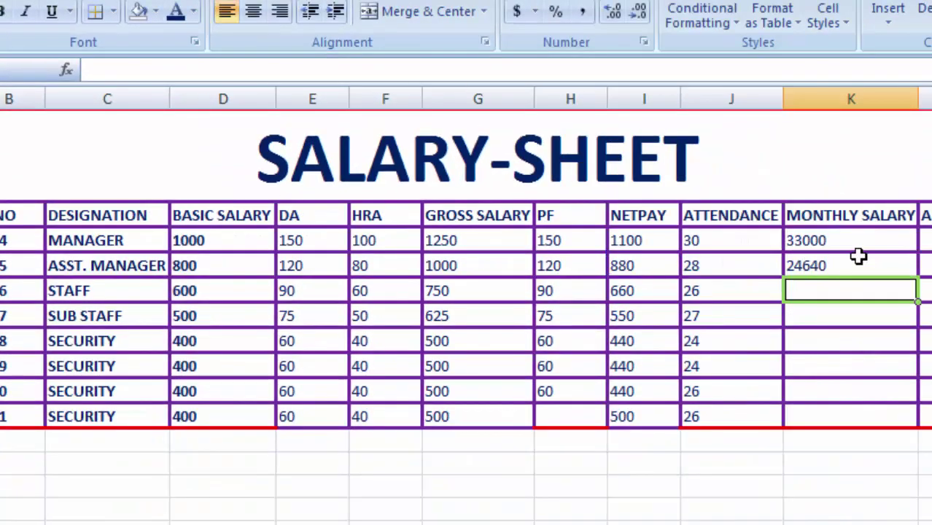
pyautogui.click(860, 255)
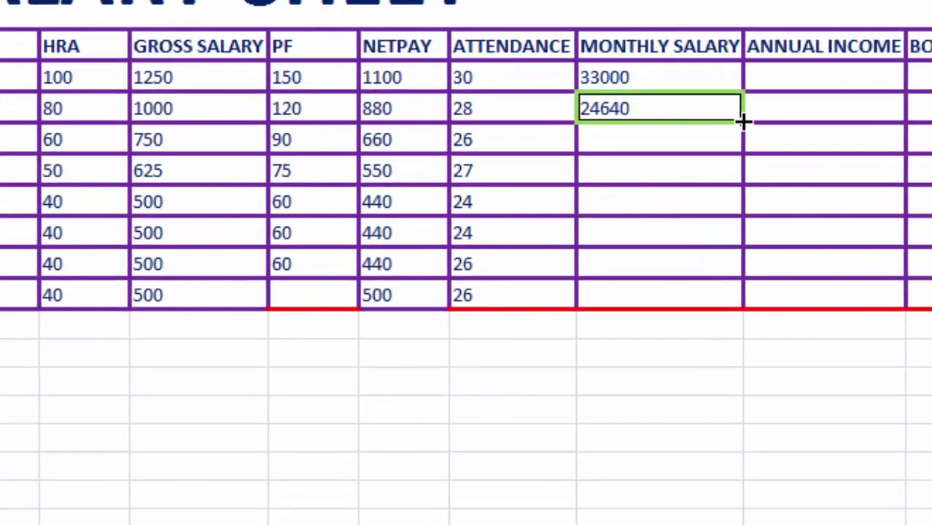
pyautogui.moveTo(742, 122); pyautogui.dragTo(731, 297)
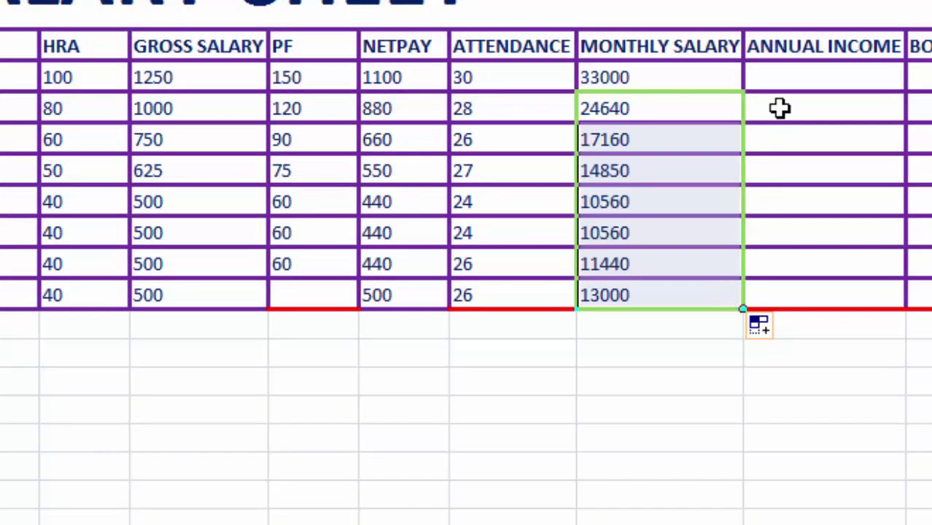
pyautogui.click(758, 80)
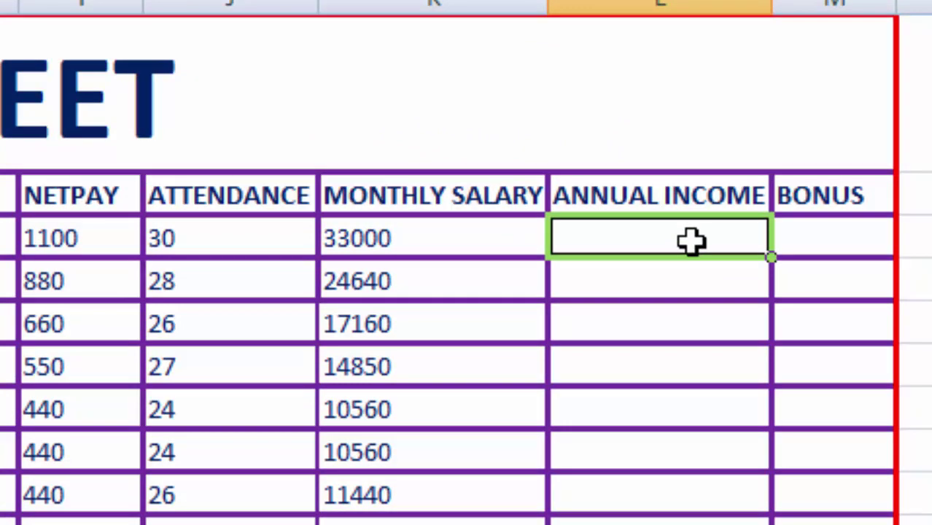
# - Enter =(k3*12) in L3 and fill annual income down to L10 (396000 to 156000)
pyautogui.click(390, 237)
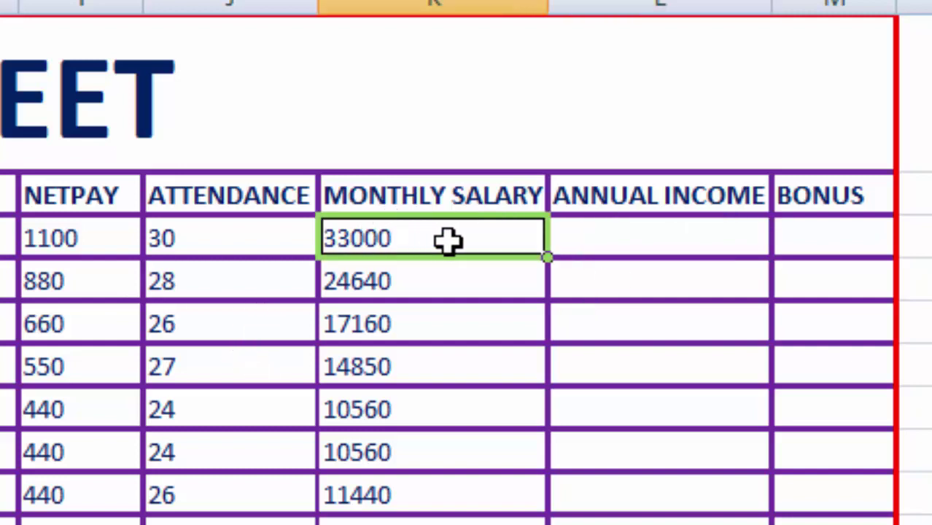
pyautogui.click(587, 235)
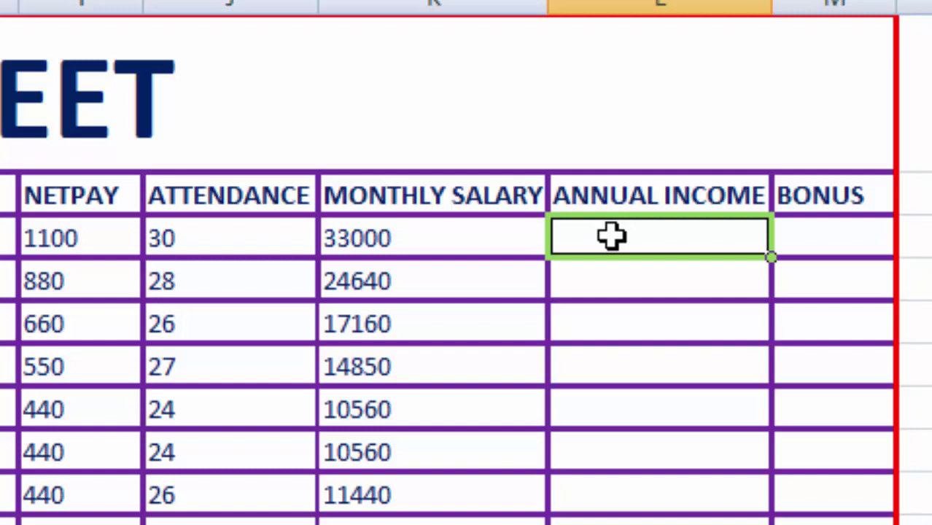
pyautogui.write('=')
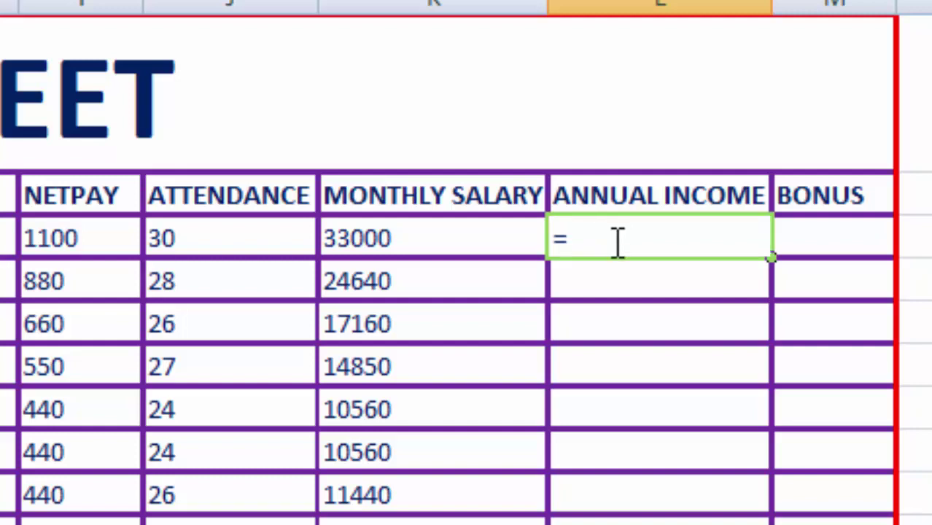
pyautogui.write('(')
pyautogui.write('k3')
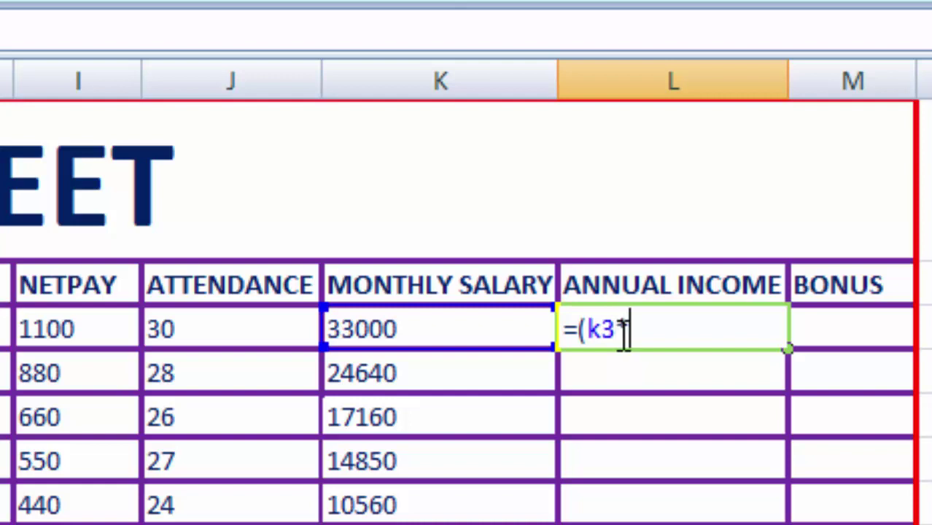
pyautogui.write('*12')
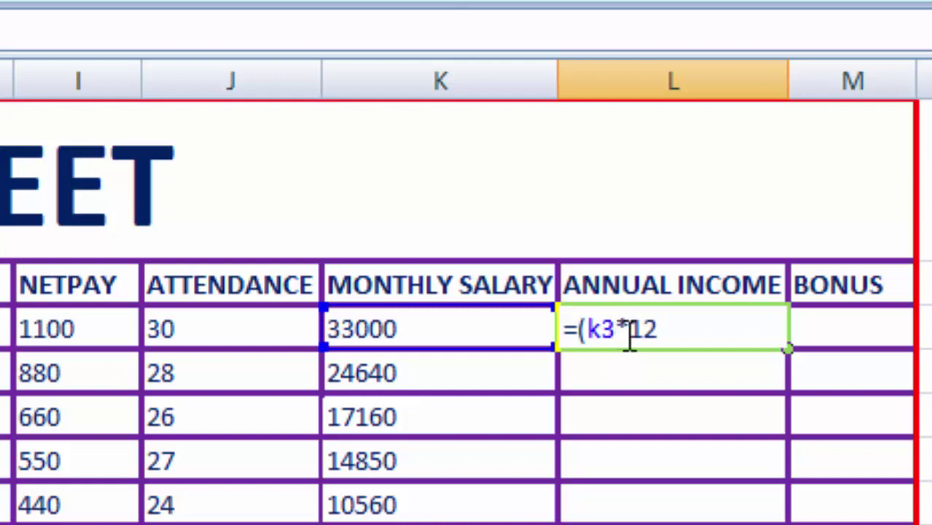
pyautogui.write(')')
pyautogui.press('Return')
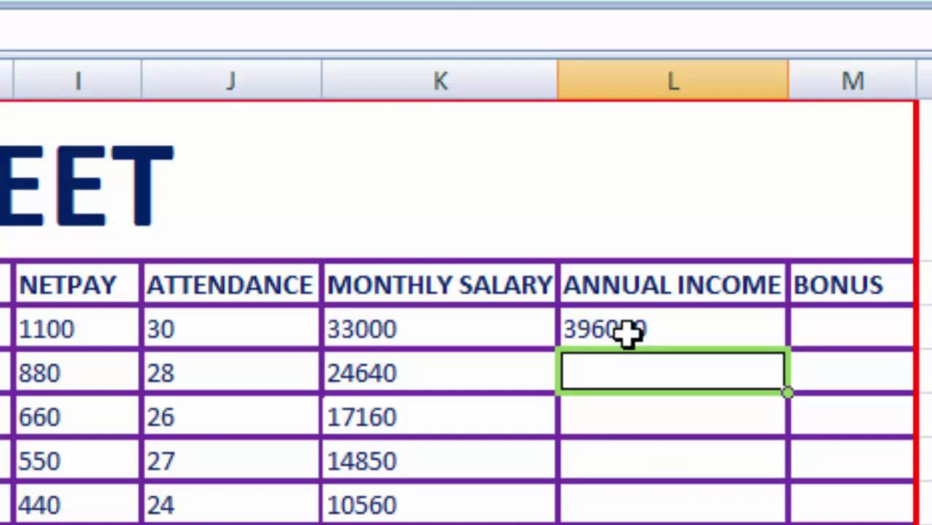
pyautogui.click(628, 333)
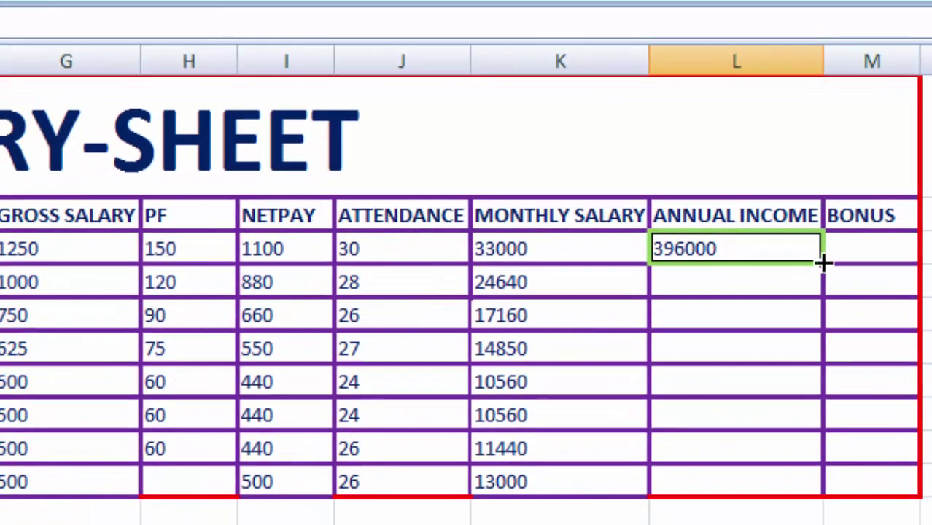
pyautogui.moveTo(822, 261); pyautogui.dragTo(813, 487)
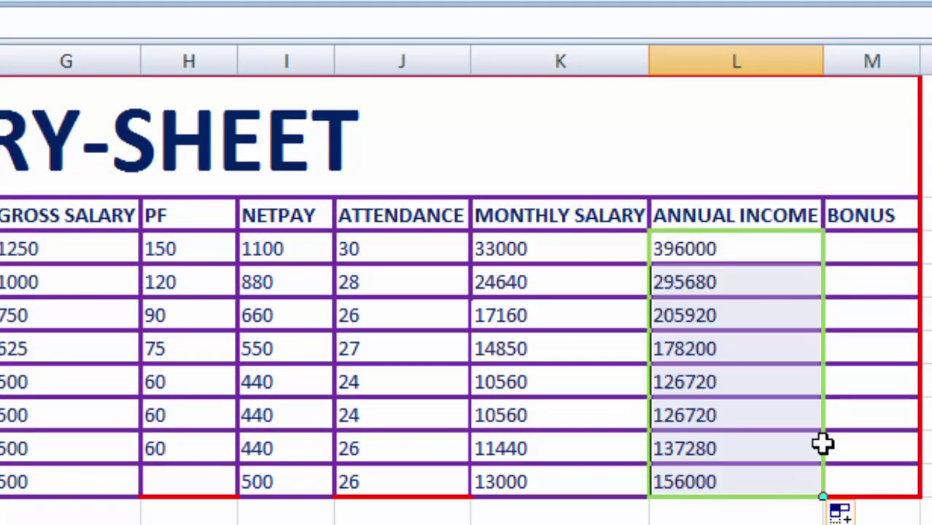
pyautogui.click(875, 251)
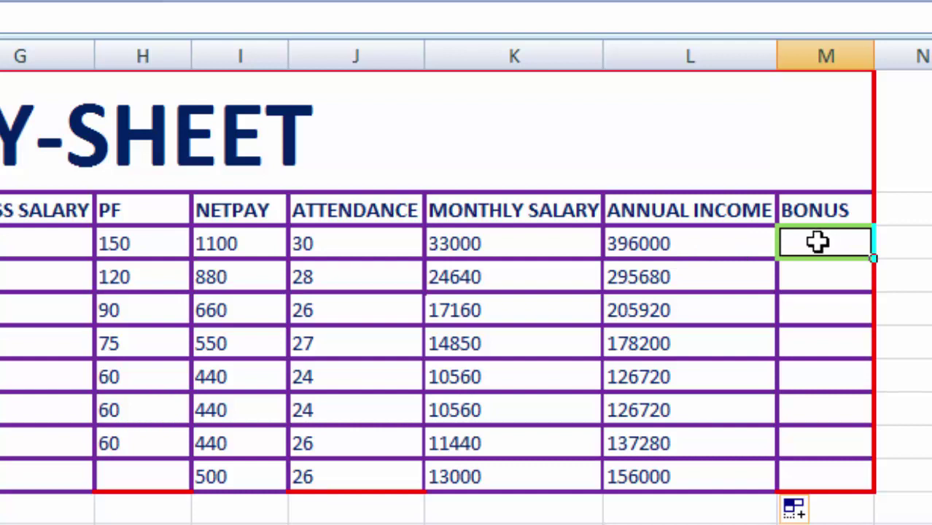
# - Enter =(l3*20%) in M3 to give the first employee a 79200 bonus
pyautogui.write('=')
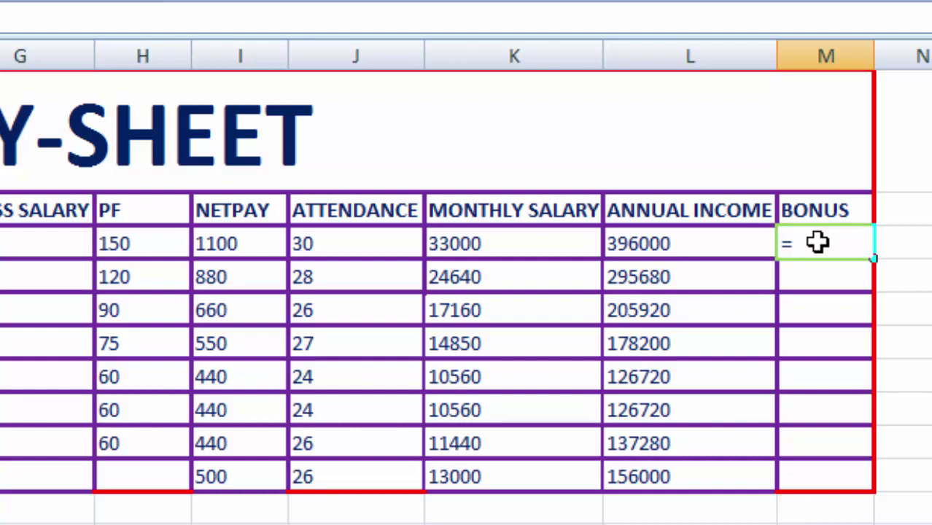
pyautogui.write('(')
pyautogui.write('l3')
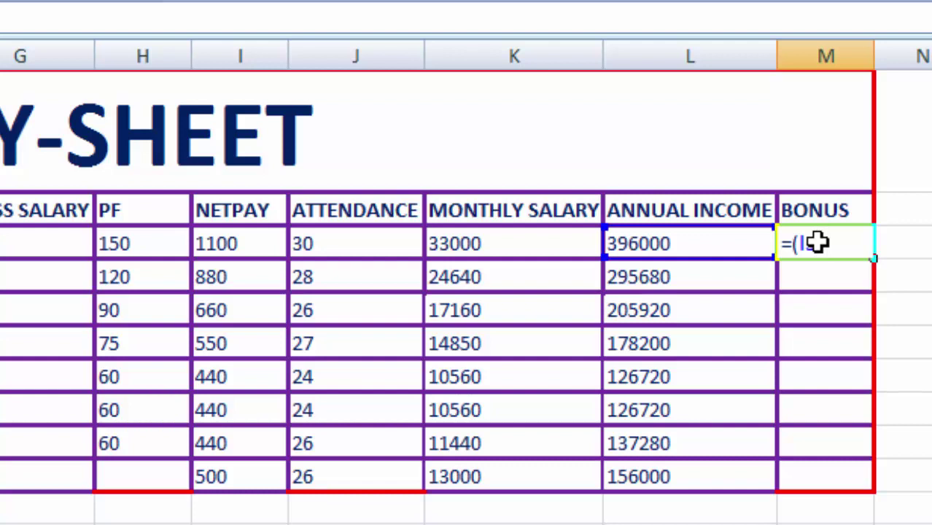
pyautogui.write('20')
pyautogui.write('%')
pyautogui.write(')')
pyautogui.press('Return')
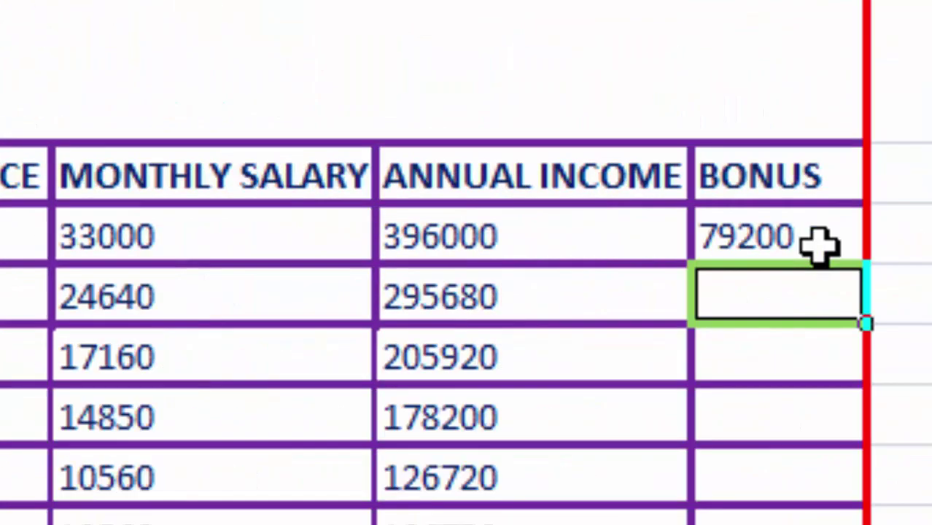
# - Copy the bonus formula down to M10, giving bonuses from 79200 to 31200
pyautogui.click(821, 242)
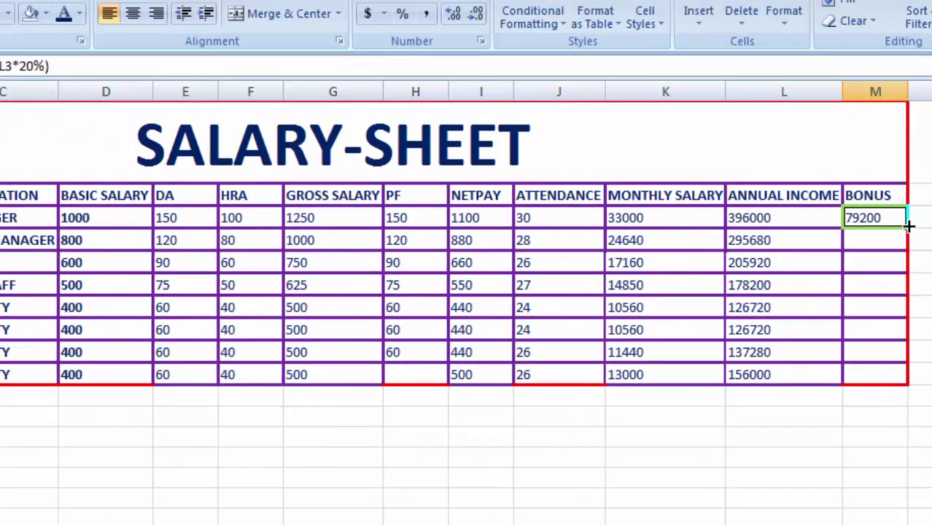
pyautogui.moveTo(907, 227); pyautogui.dragTo(907, 373)
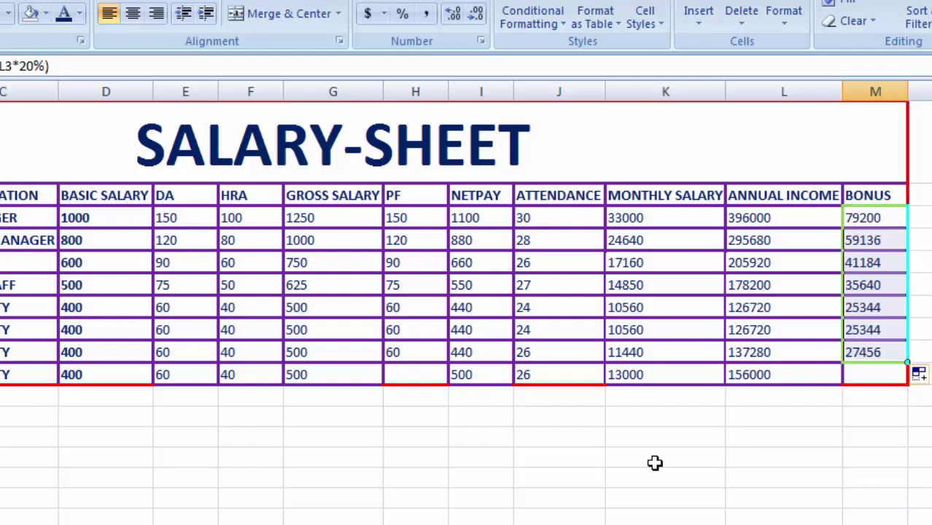
pyautogui.click(742, 421)
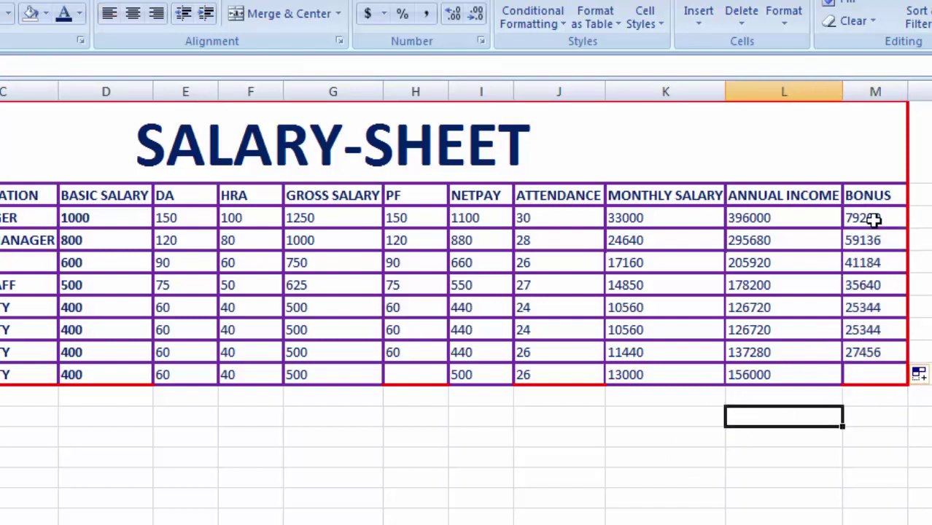
pyautogui.click(874, 217)
pyautogui.moveTo(907, 227); pyautogui.dragTo(904, 382)
pyautogui.click(859, 434)
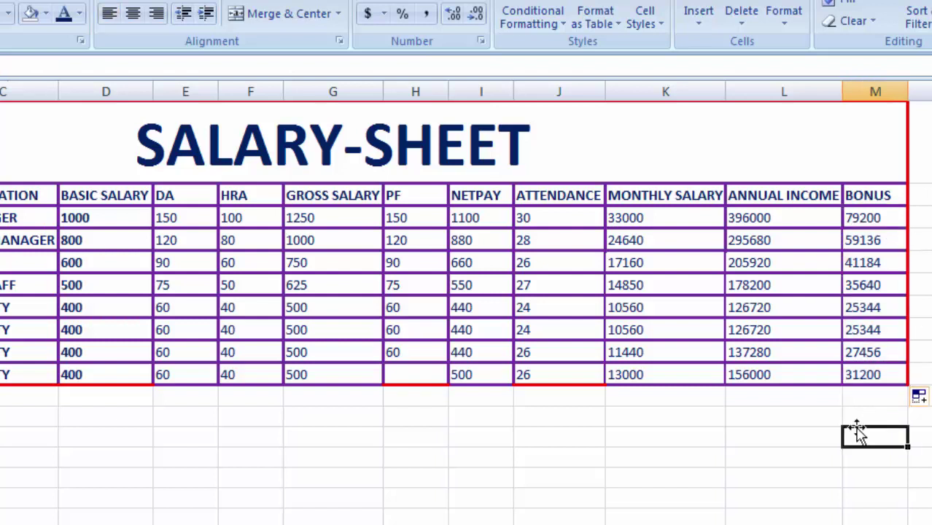